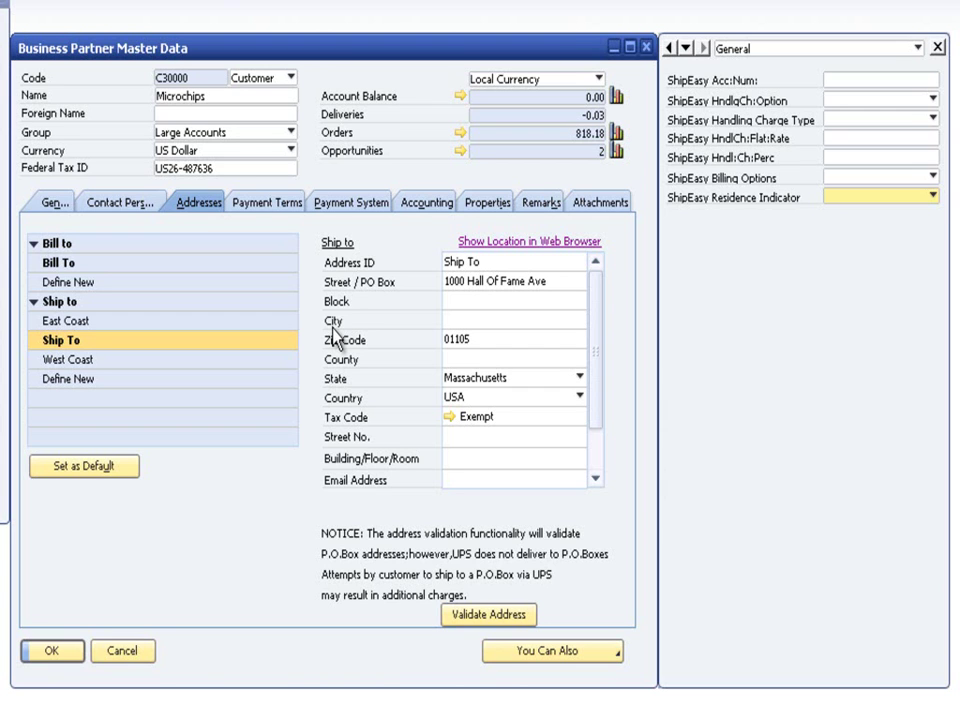
Validate the Microchips Ship To address with FedEx and accept the returned 01105-2538 zip code
click(480, 616)
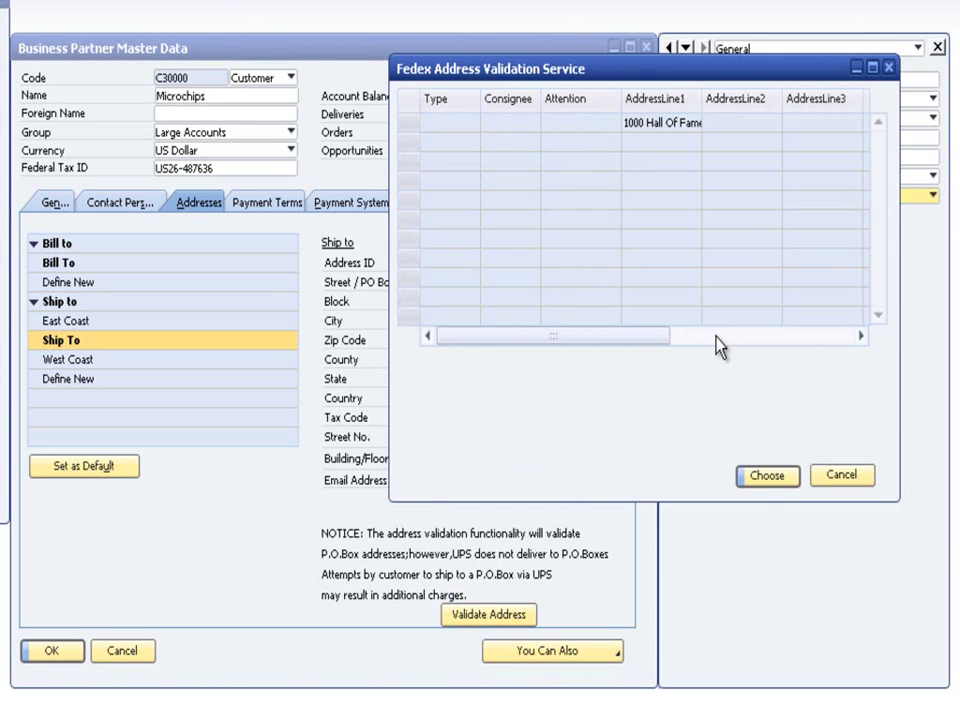
click(714, 335)
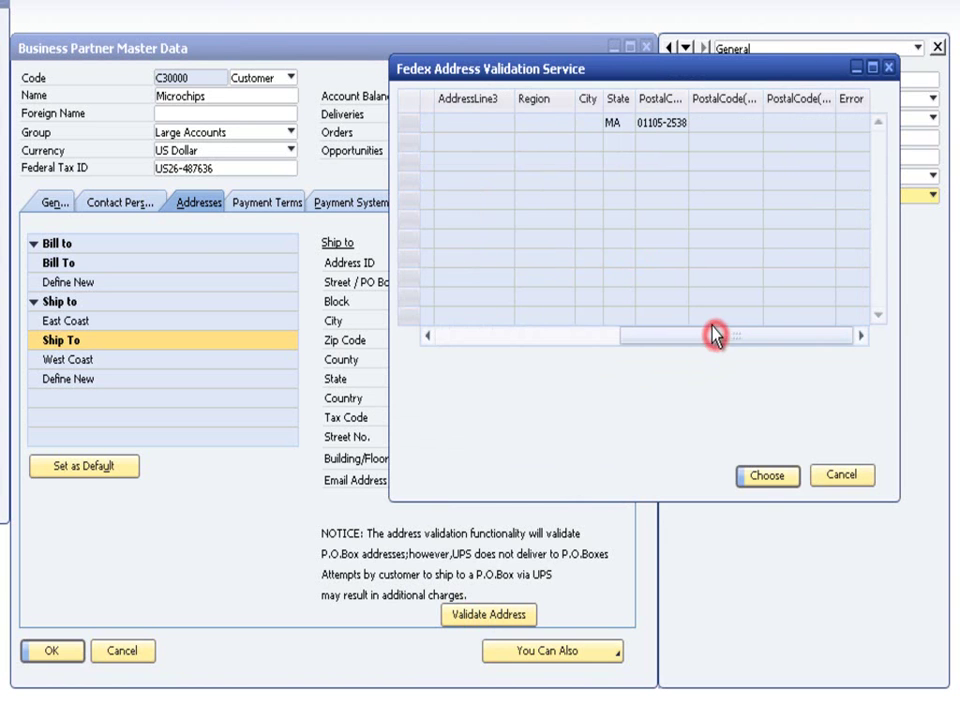
click(412, 123)
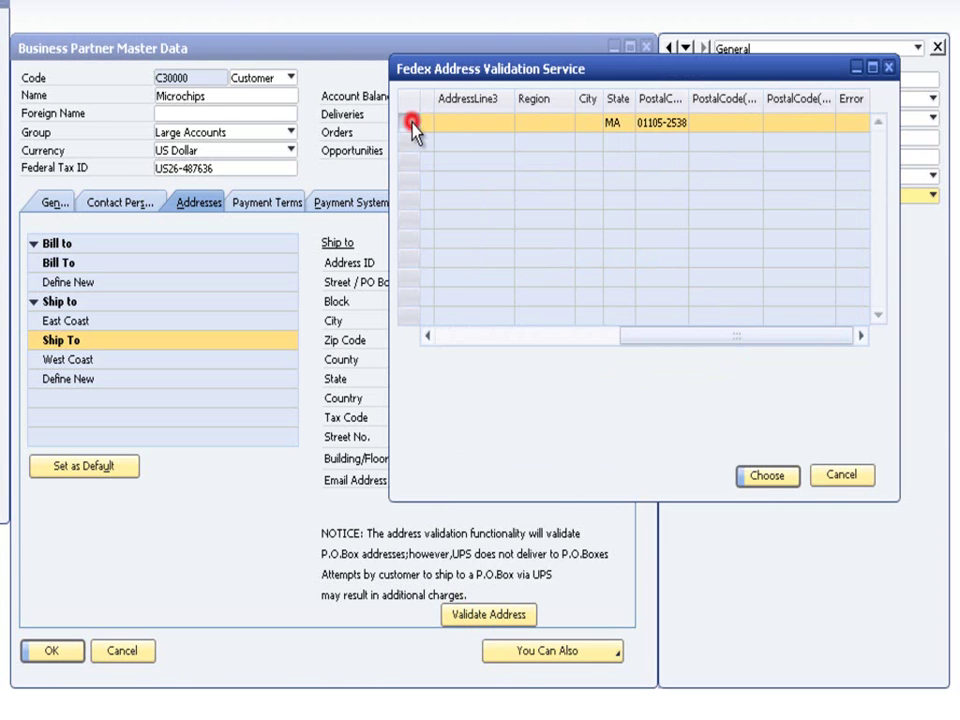
click(760, 478)
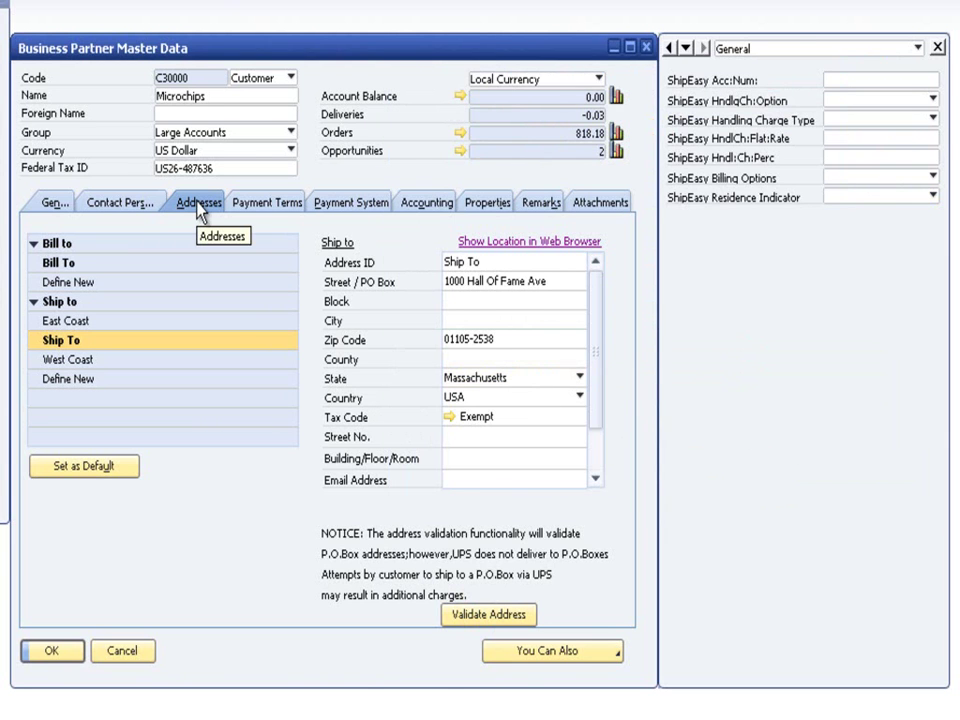
Set Microchips' shipping type to UPS Ground, billing to Prepaid, residence indicator No, and update the record
click(55, 202)
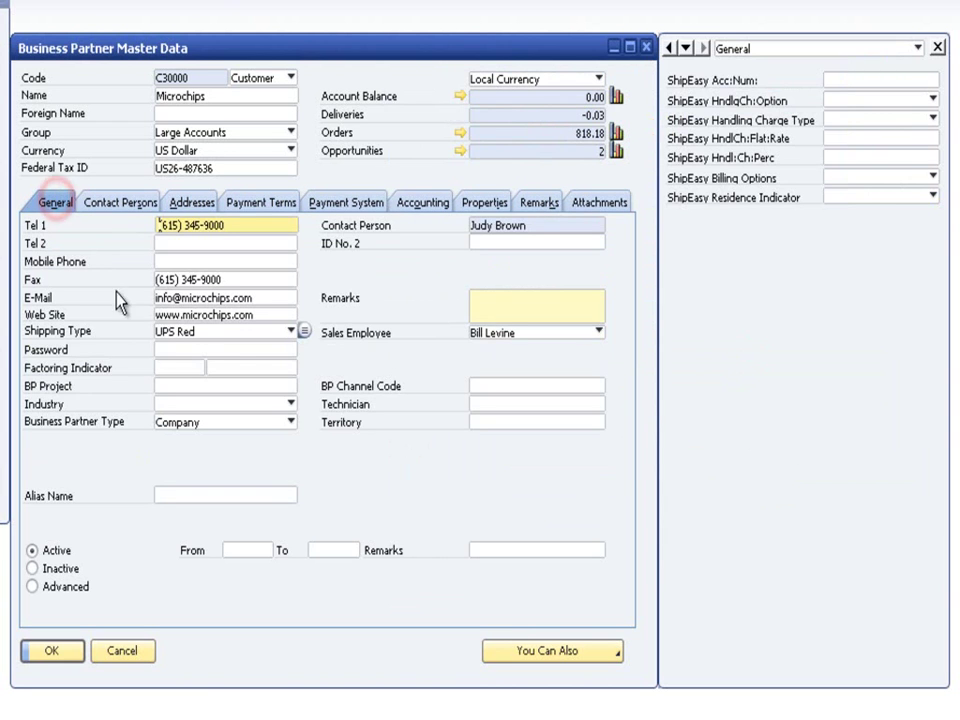
click(290, 332)
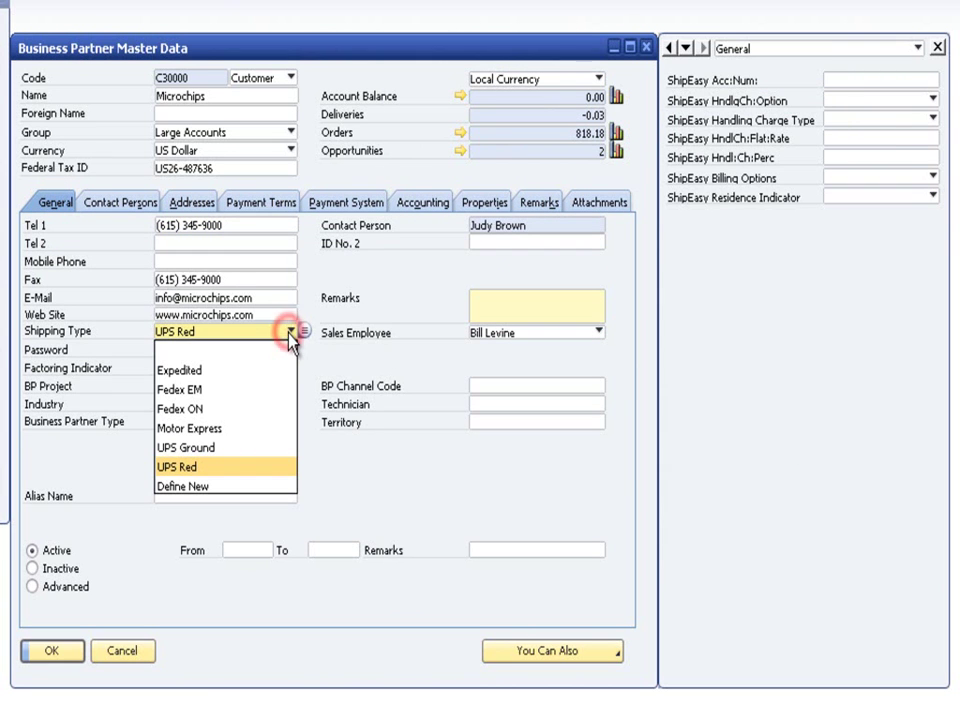
click(275, 448)
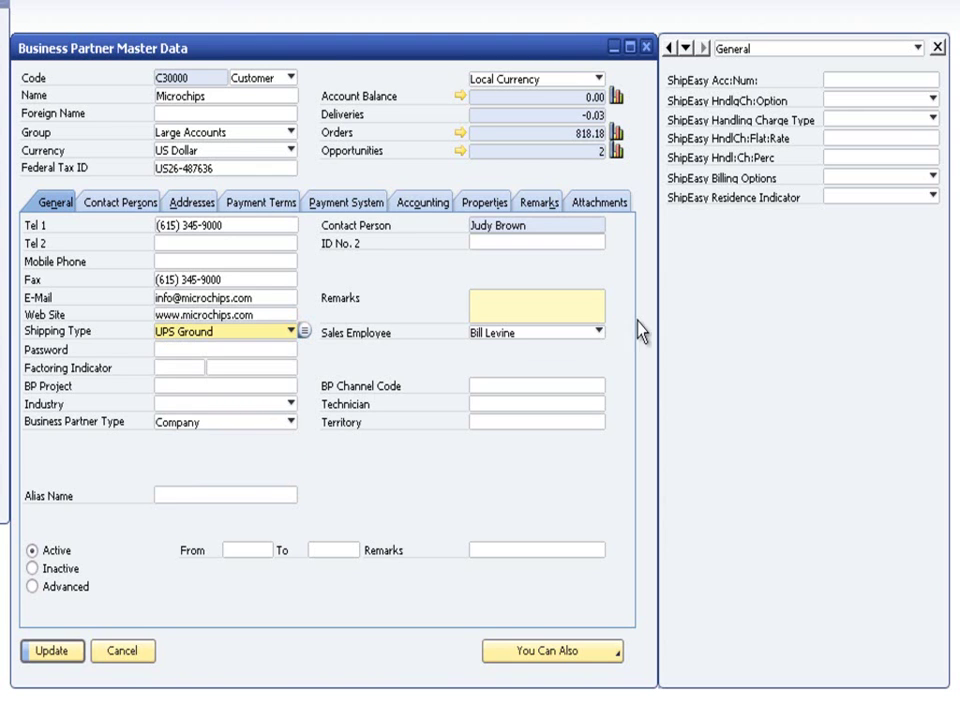
click(932, 178)
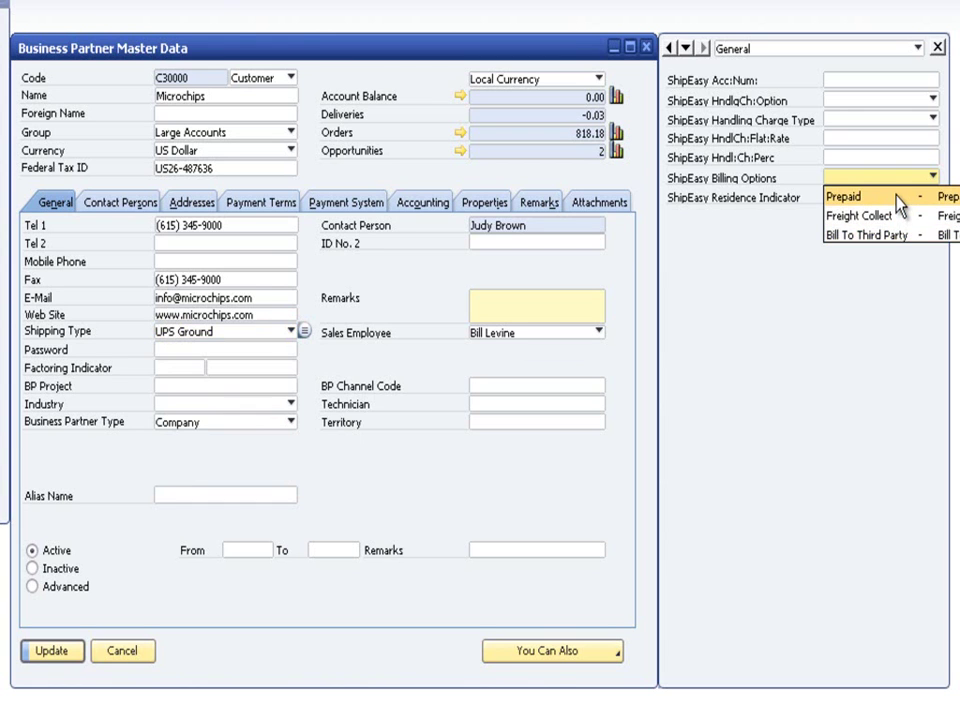
click(840, 196)
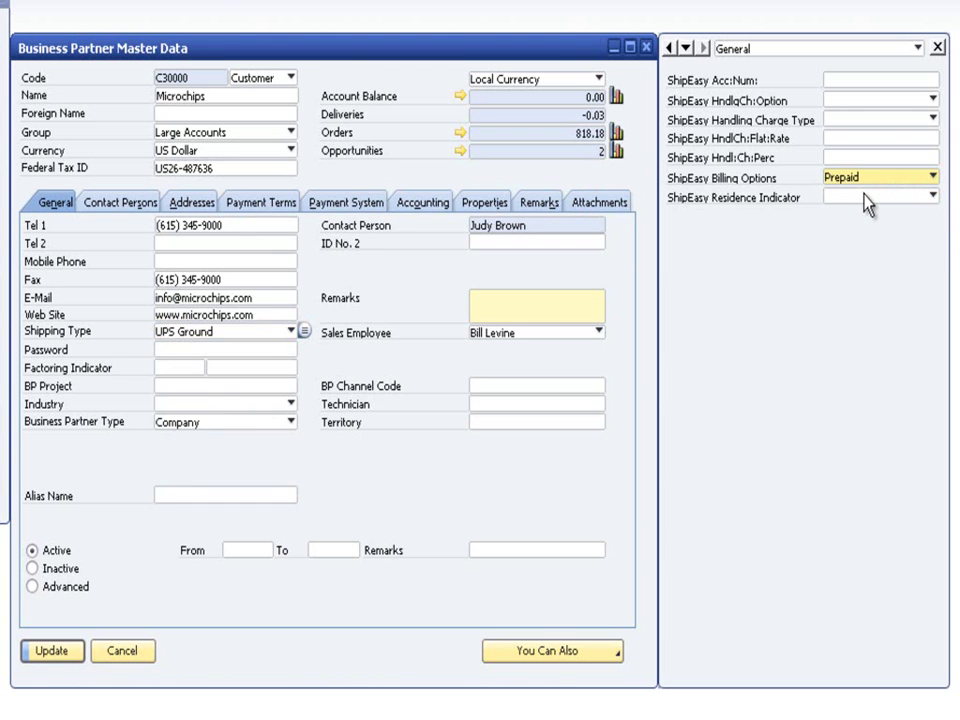
click(866, 197)
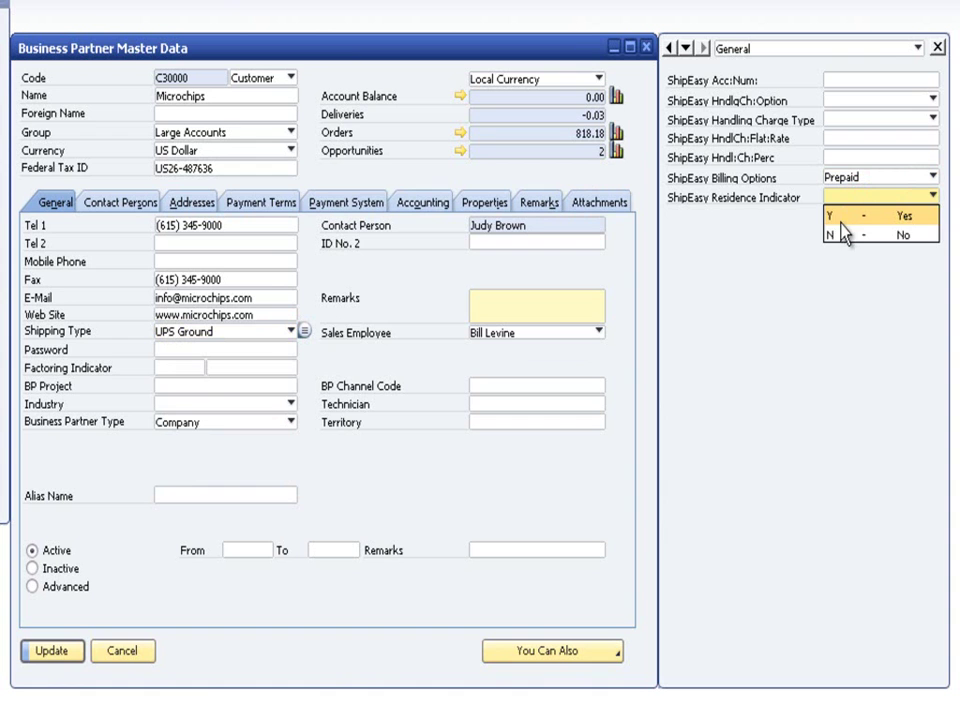
click(842, 236)
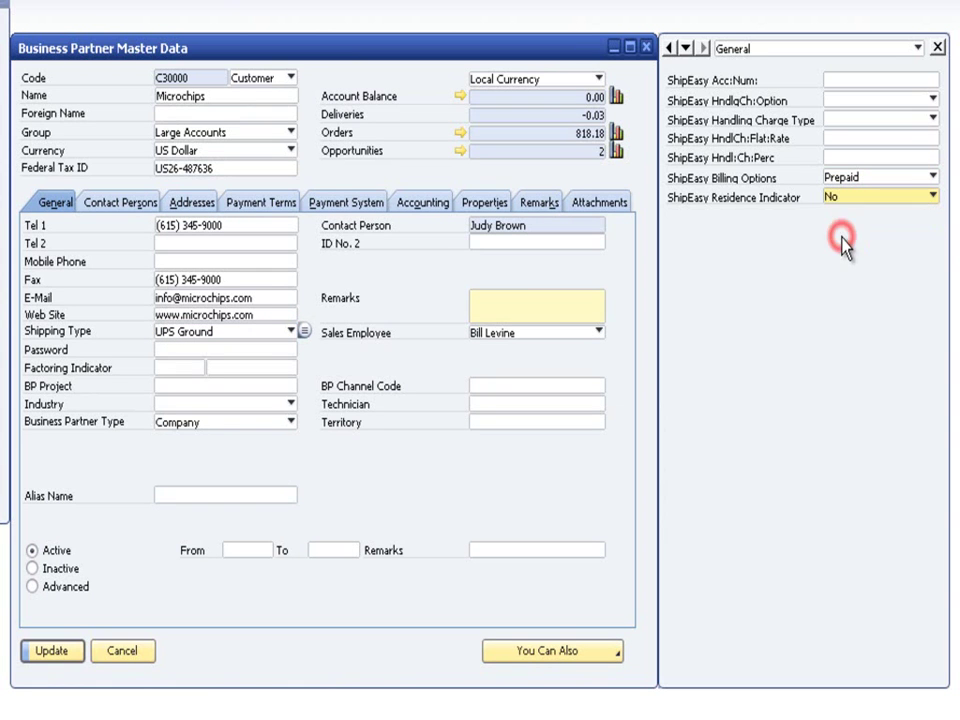
click(44, 652)
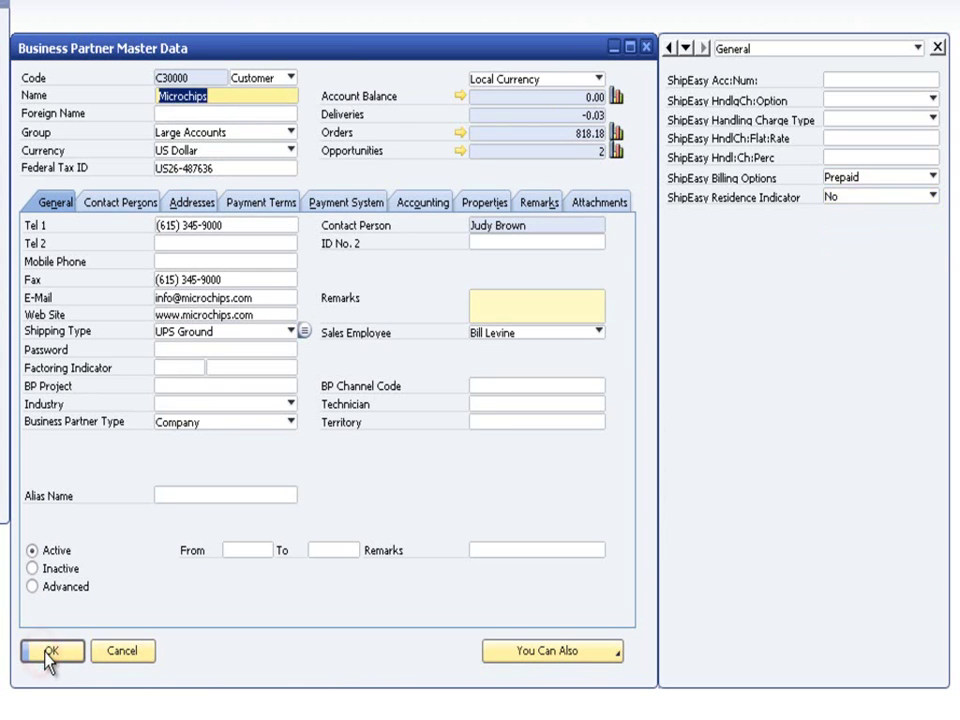
Start a new sales order for customer C30000 with delivery date 07/30/2012
click(44, 652)
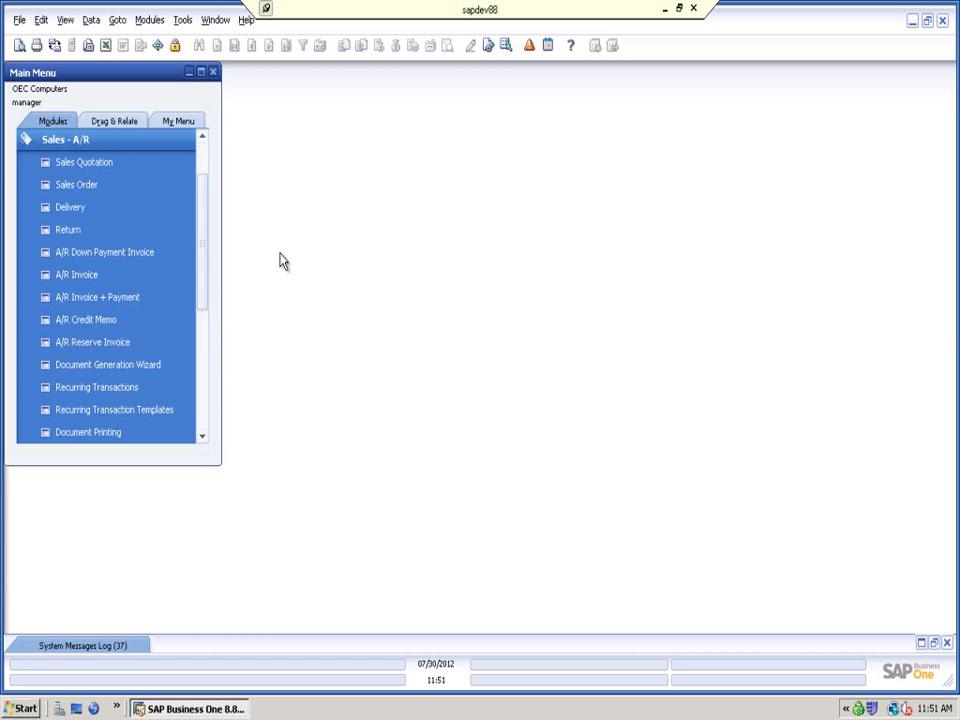
click(137, 182)
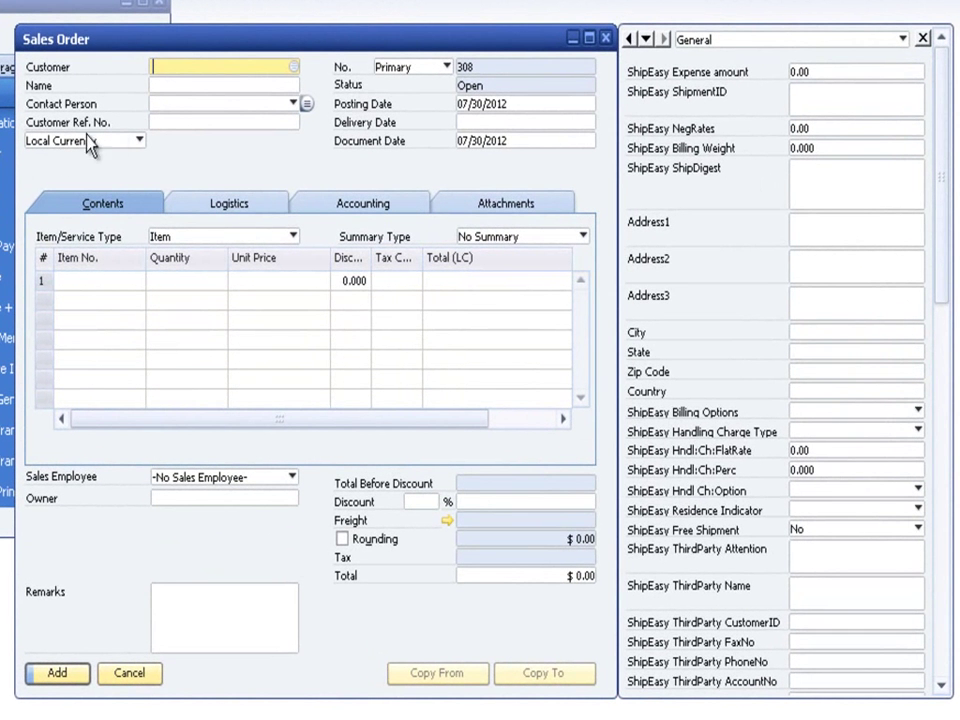
click(182, 61)
text(C300)
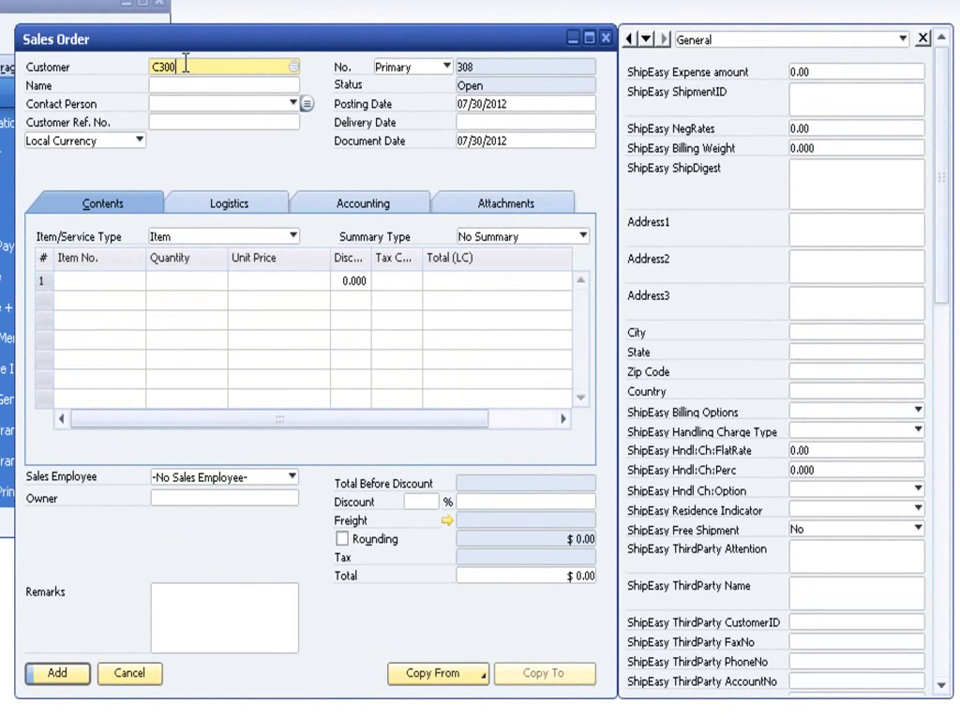
text(00)
key(Tab)
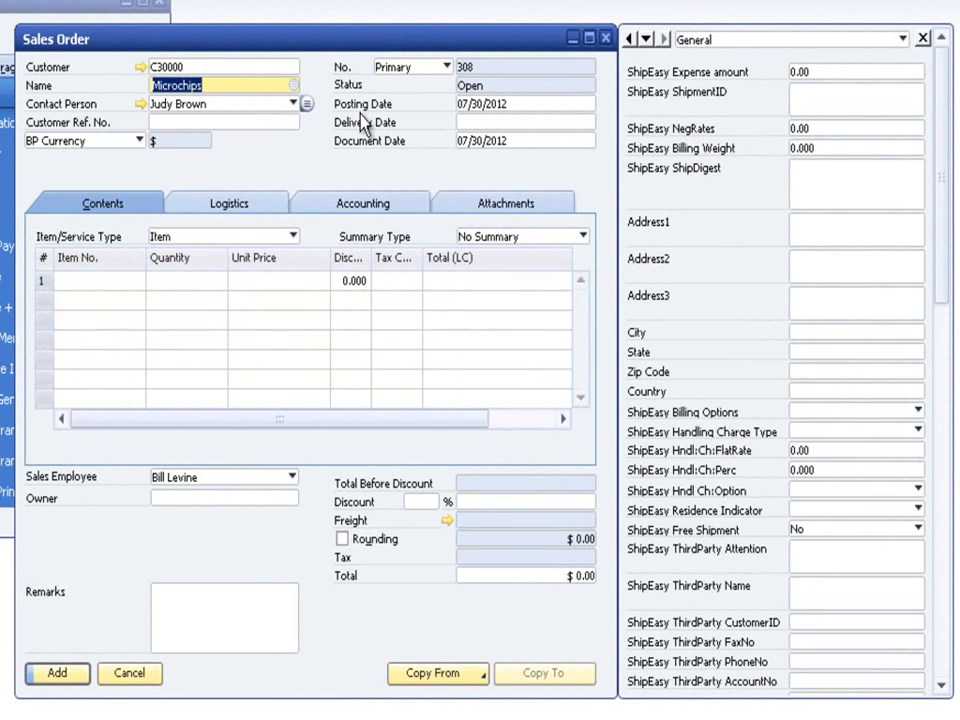
click(462, 122)
text(30)
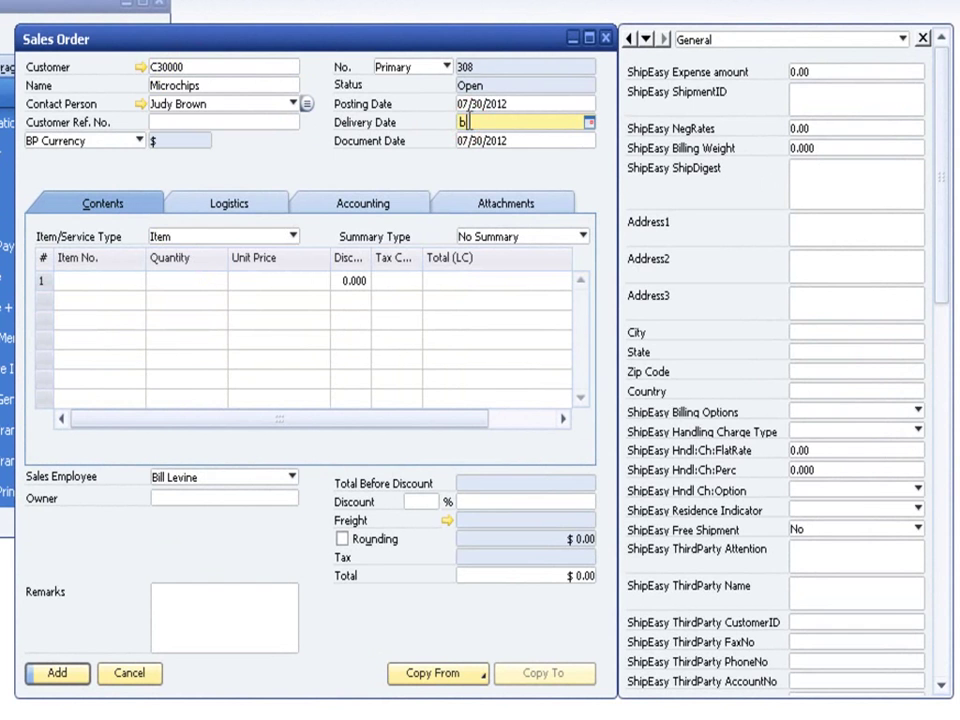
key(Tab)
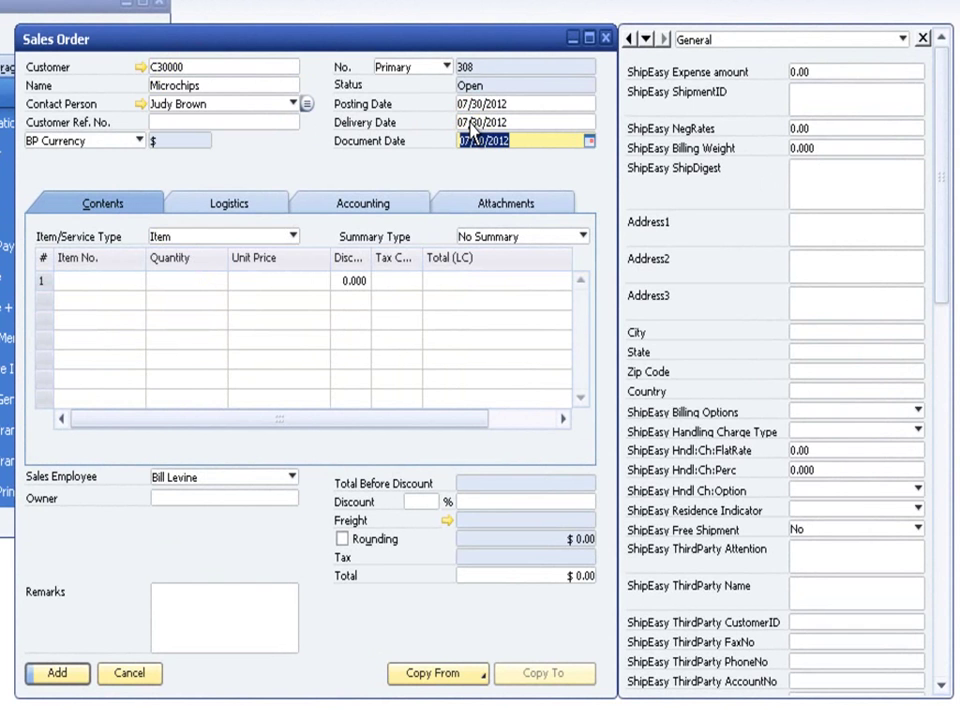
Add items A00002 and A00003 as the sales order lines
click(129, 279)
key(Tab)
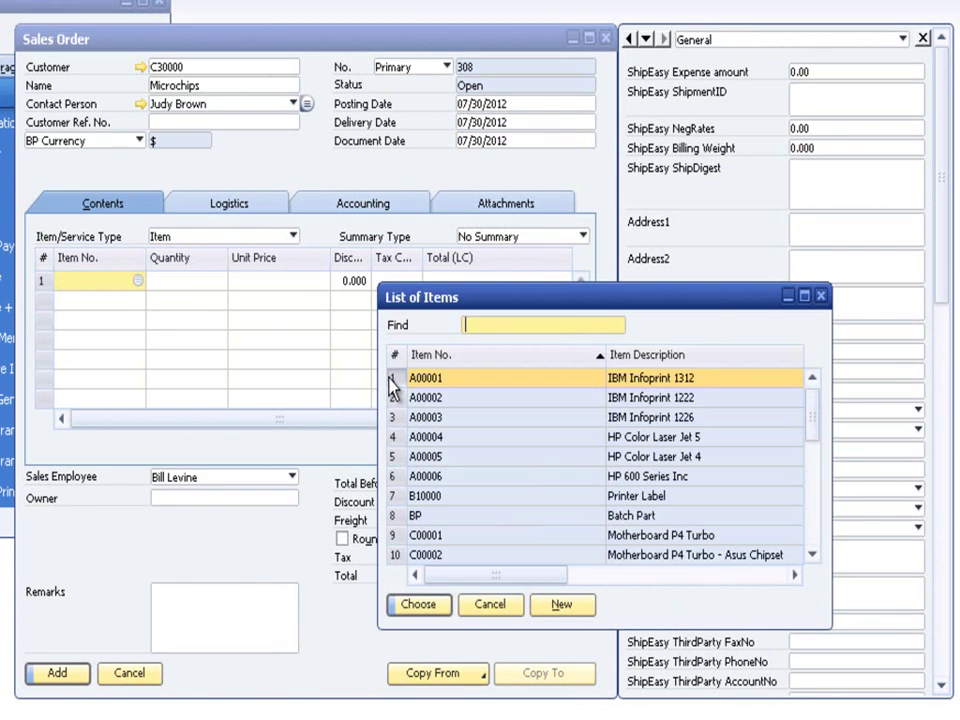
click(396, 401)
double_click(398, 401)
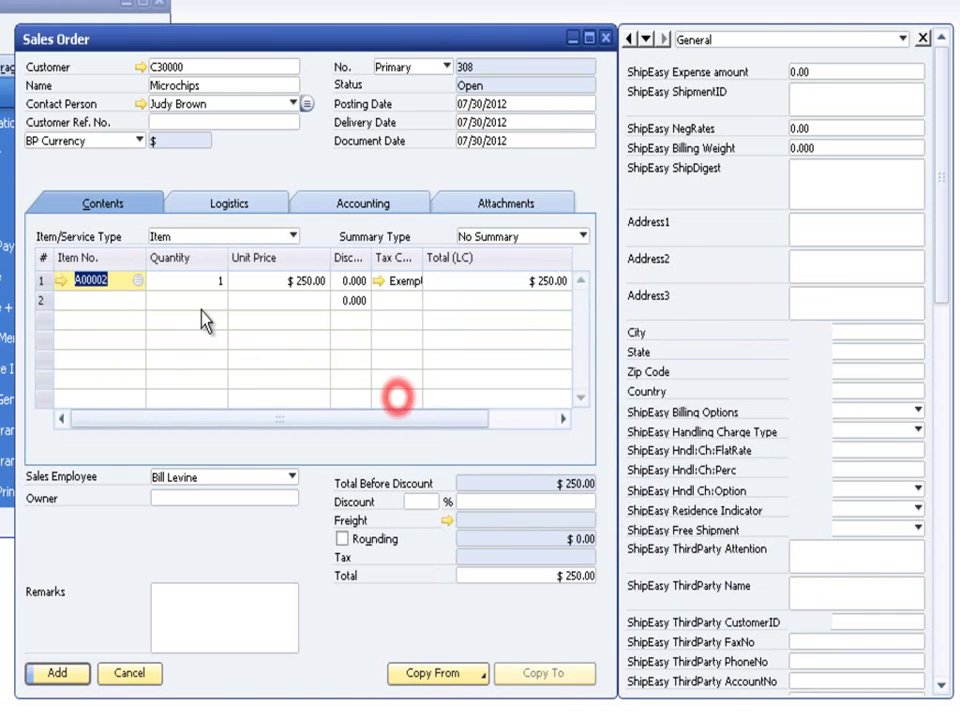
click(87, 306)
key(Tab)
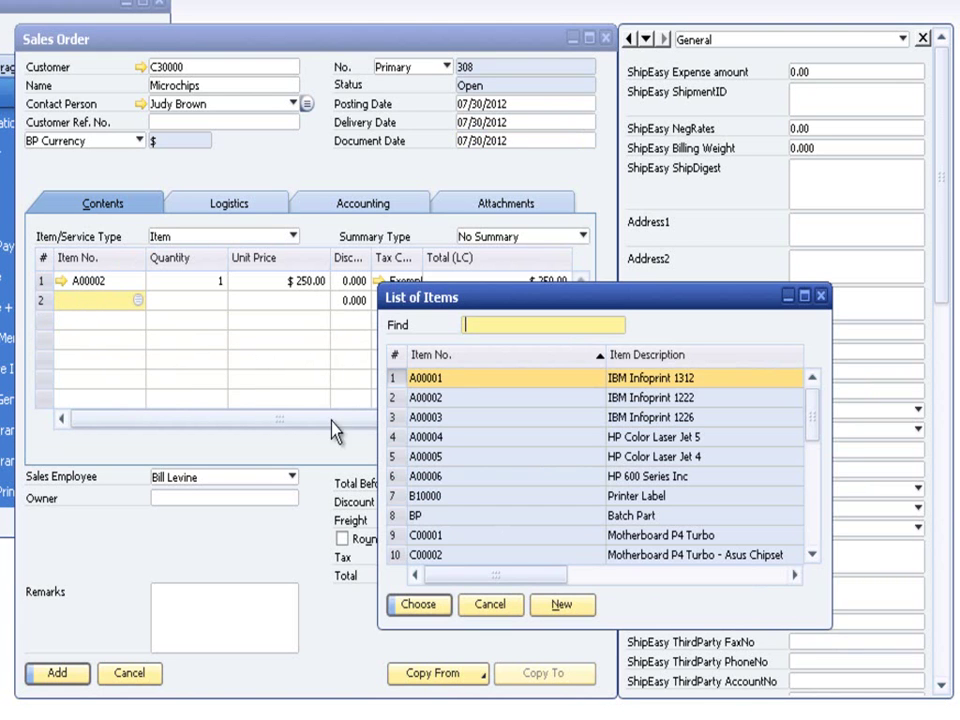
double_click(415, 418)
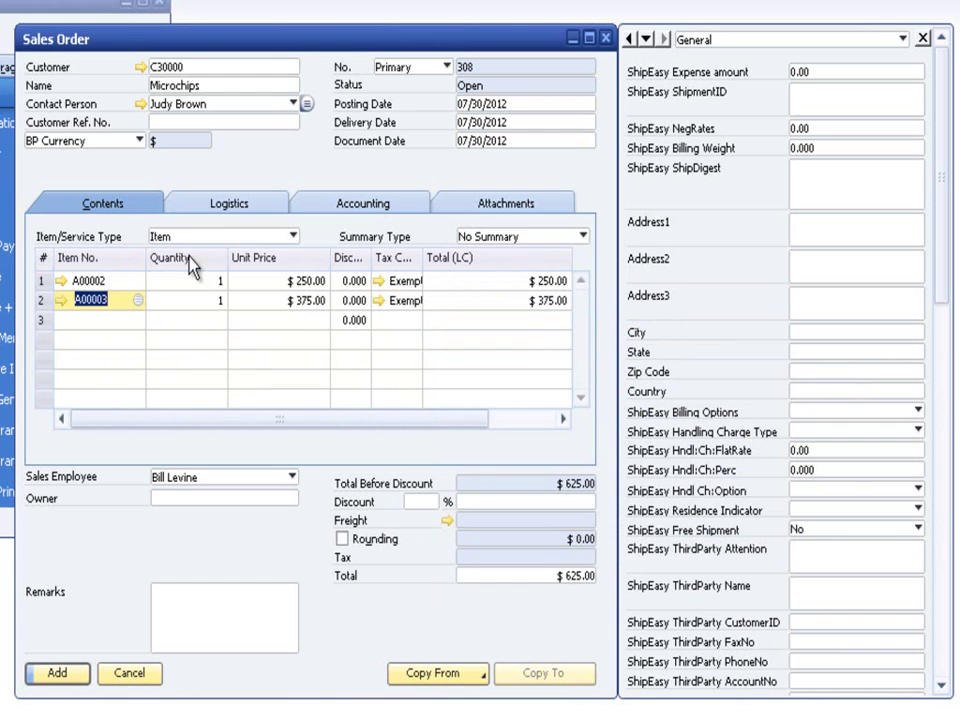
Check the logistics details, add the order, and page back to saved sales order 308
click(210, 203)
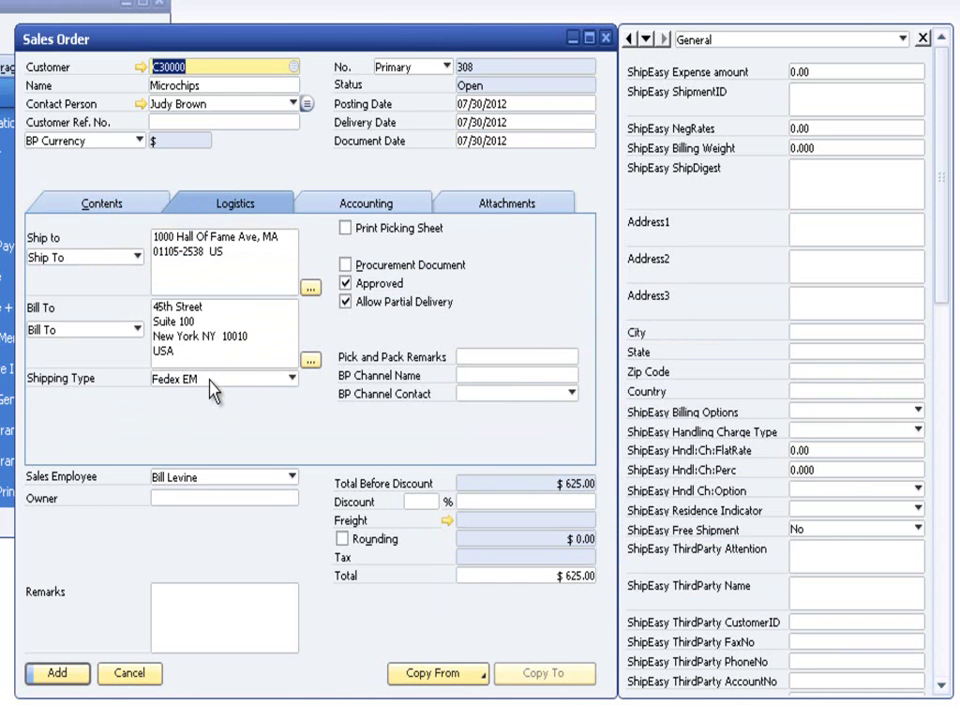
click(128, 204)
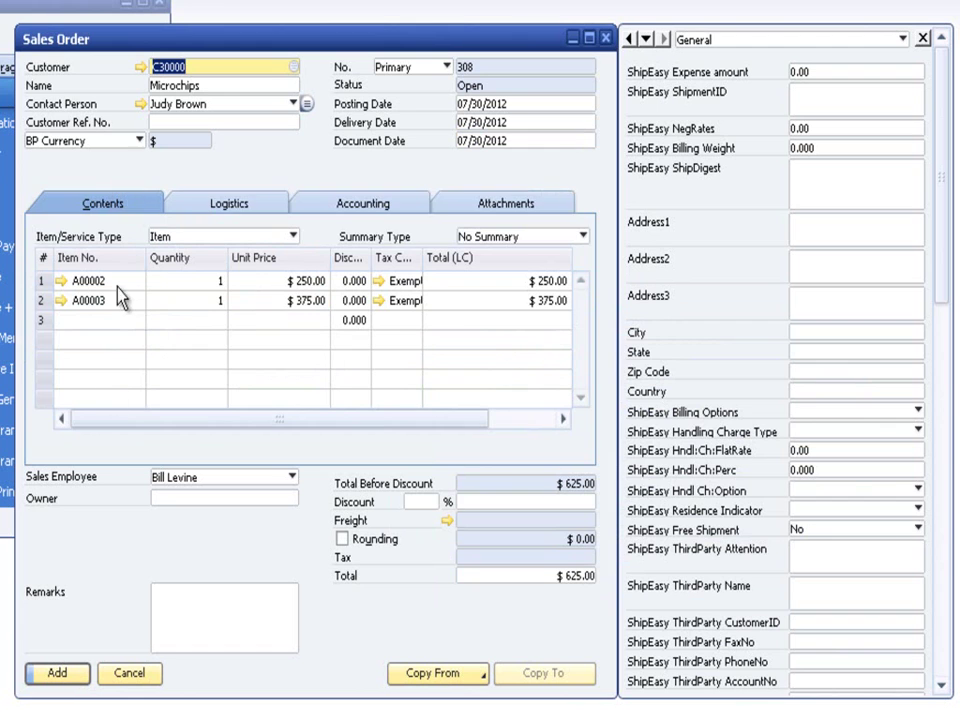
click(60, 675)
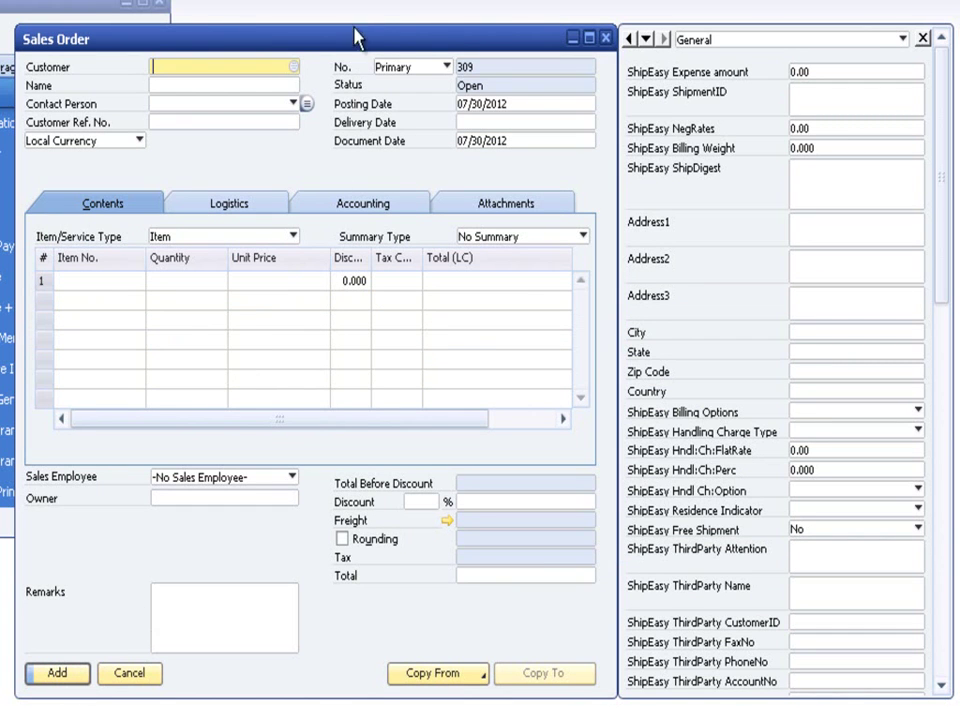
key(Page_Up)
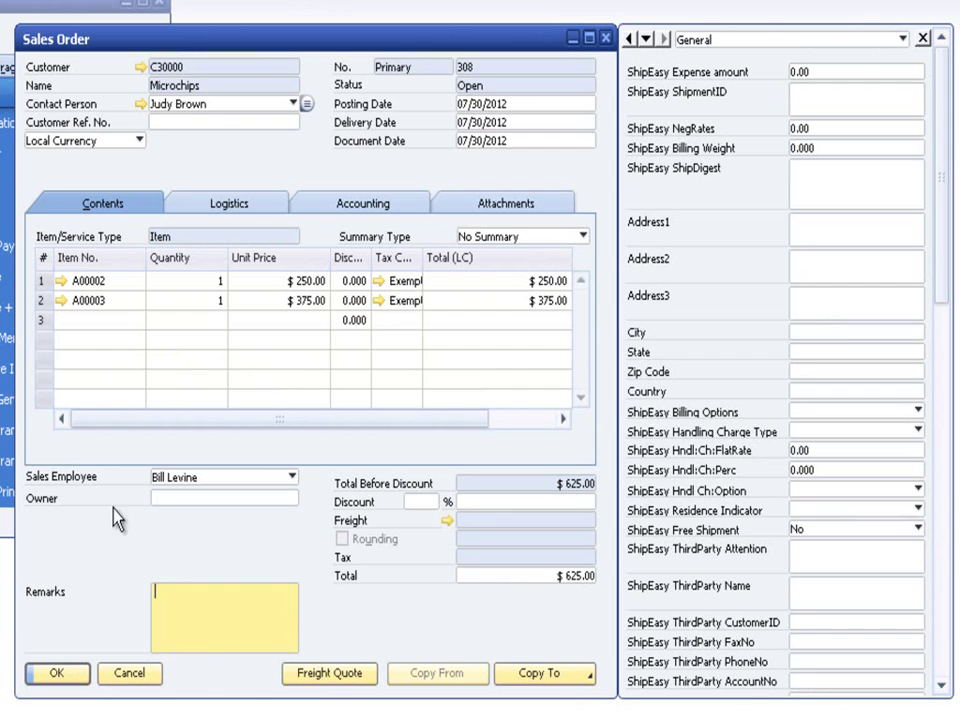
Open a freight quote for order 308 with 2 packages, requesting rates for all FedEx services
click(313, 677)
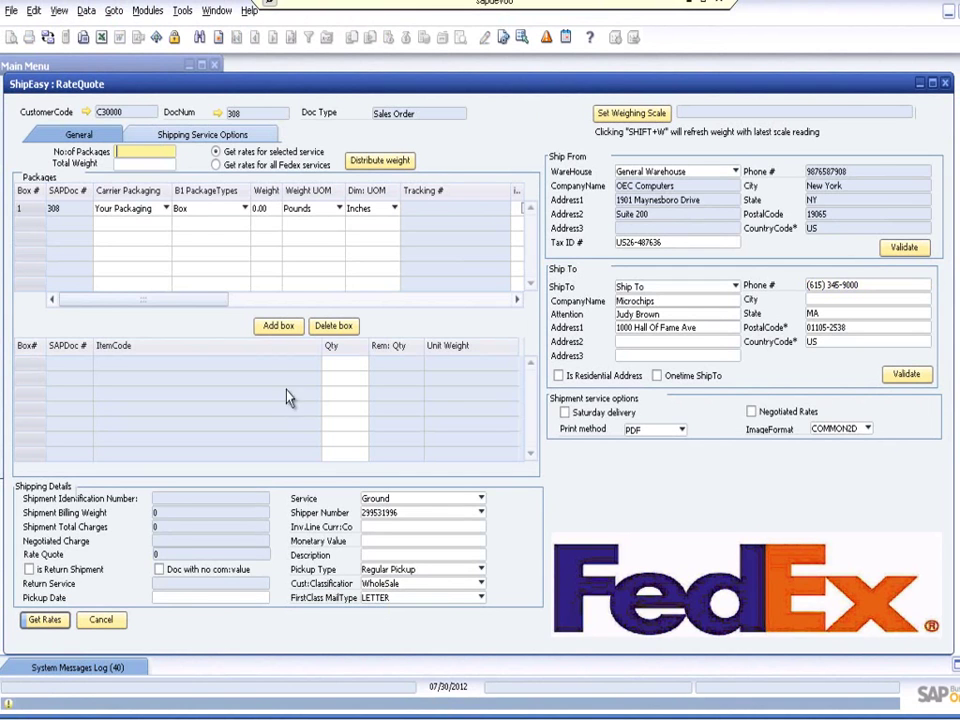
click(158, 152)
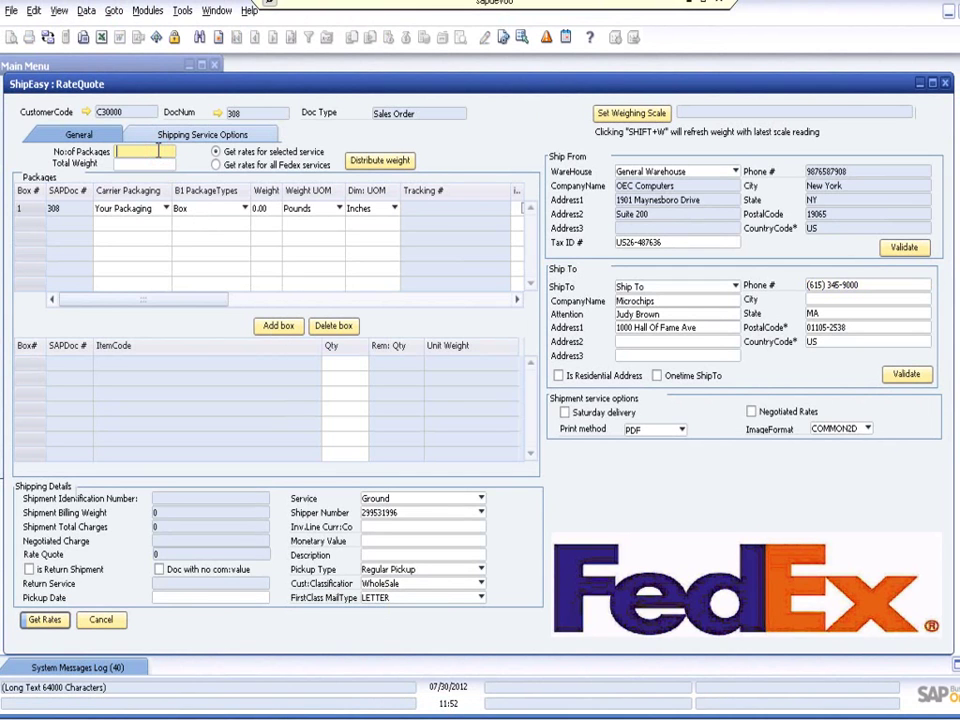
text(2)
key(Tab)
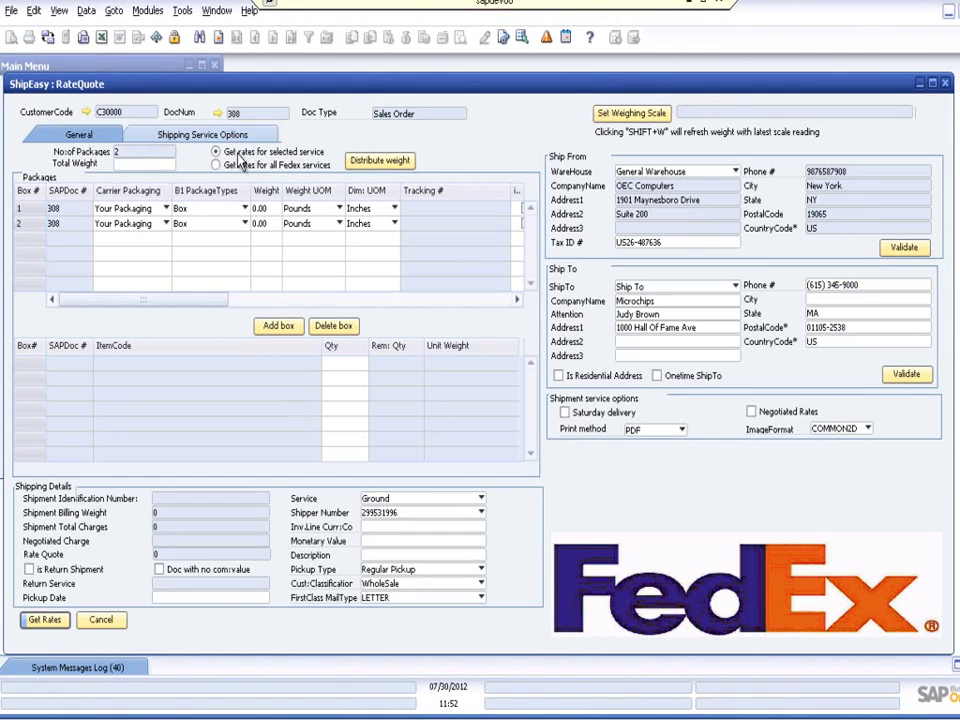
click(216, 166)
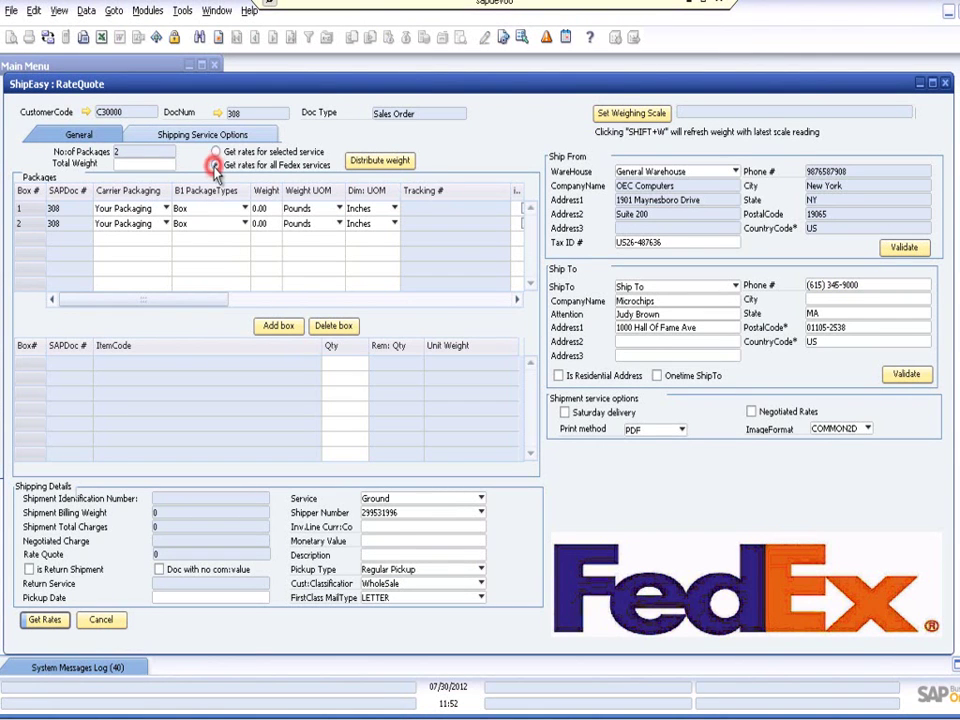
Put 1 of A00002 in box 1 and A00003 in box 2, with box 2 weighing 25 pounds
click(28, 210)
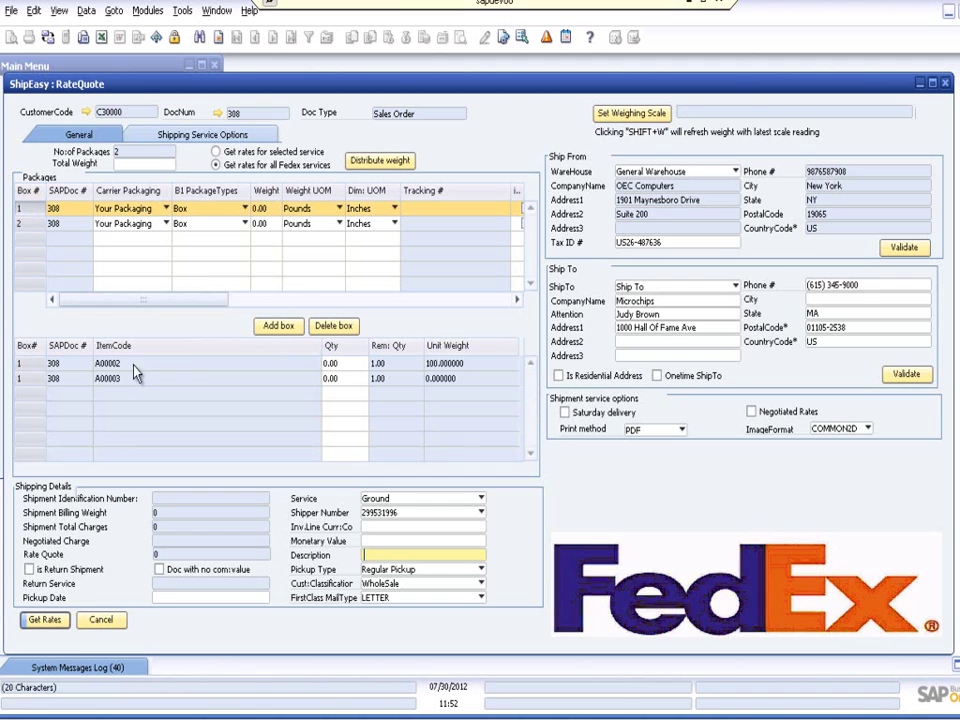
click(331, 363)
text(1)
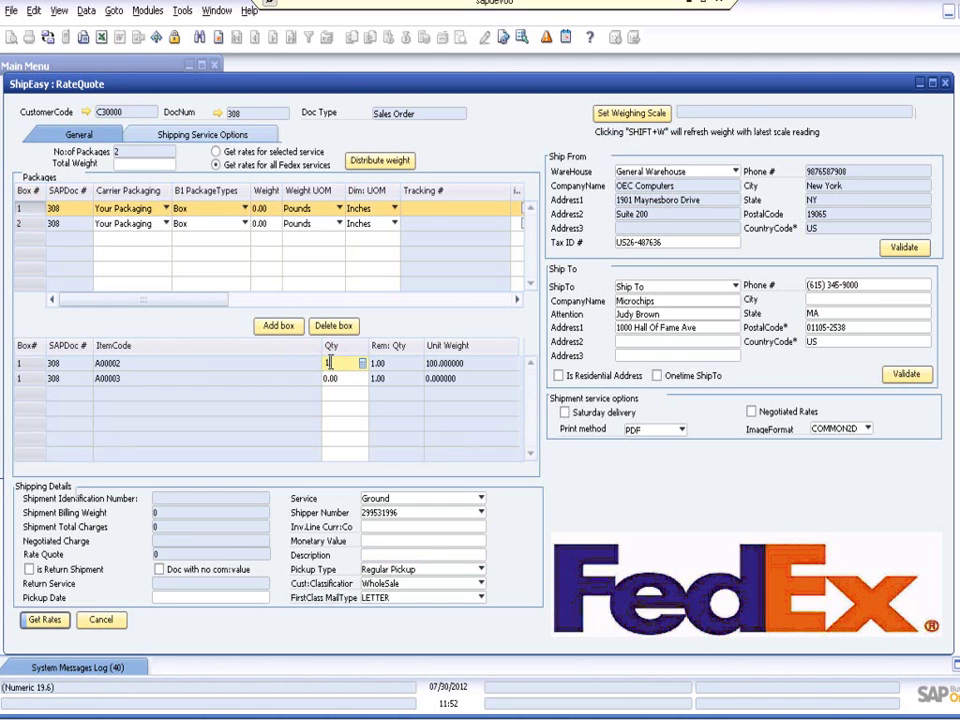
key(Tab)
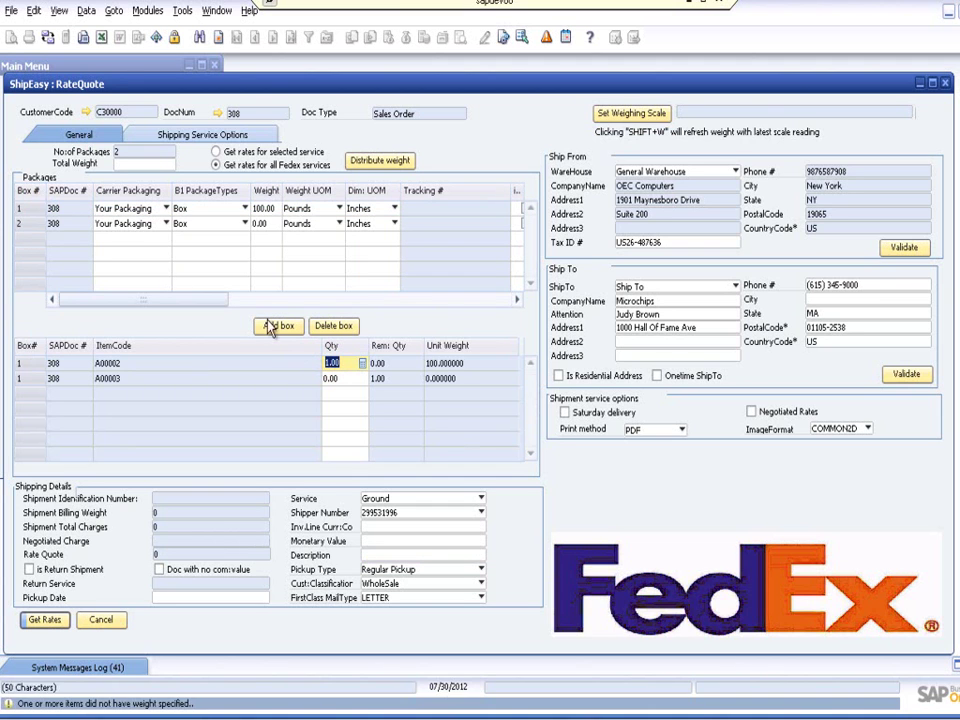
click(20, 224)
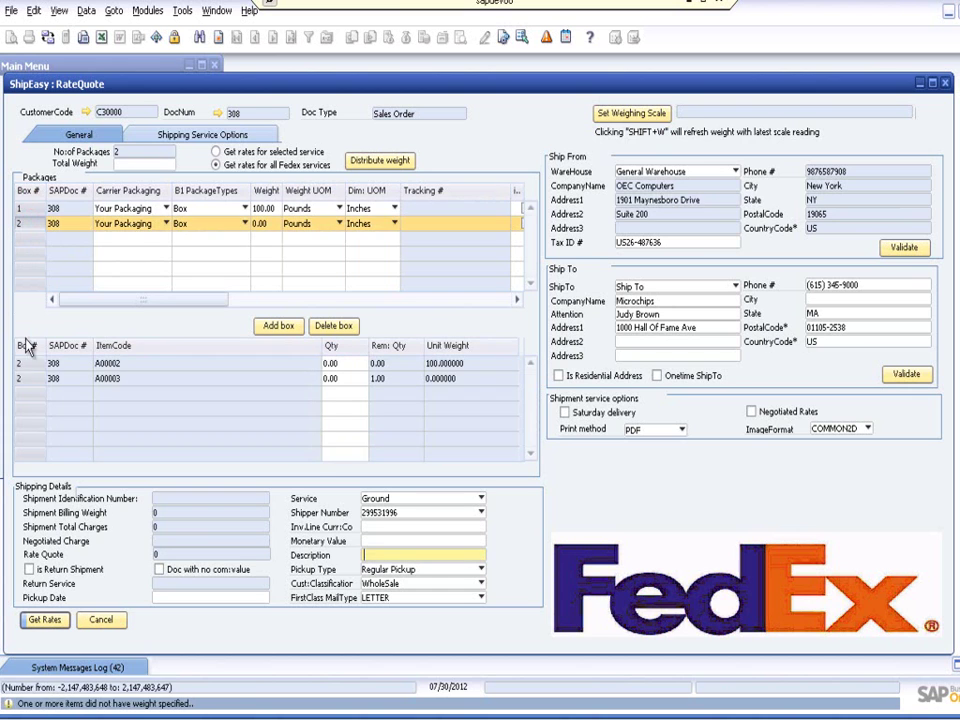
click(327, 378)
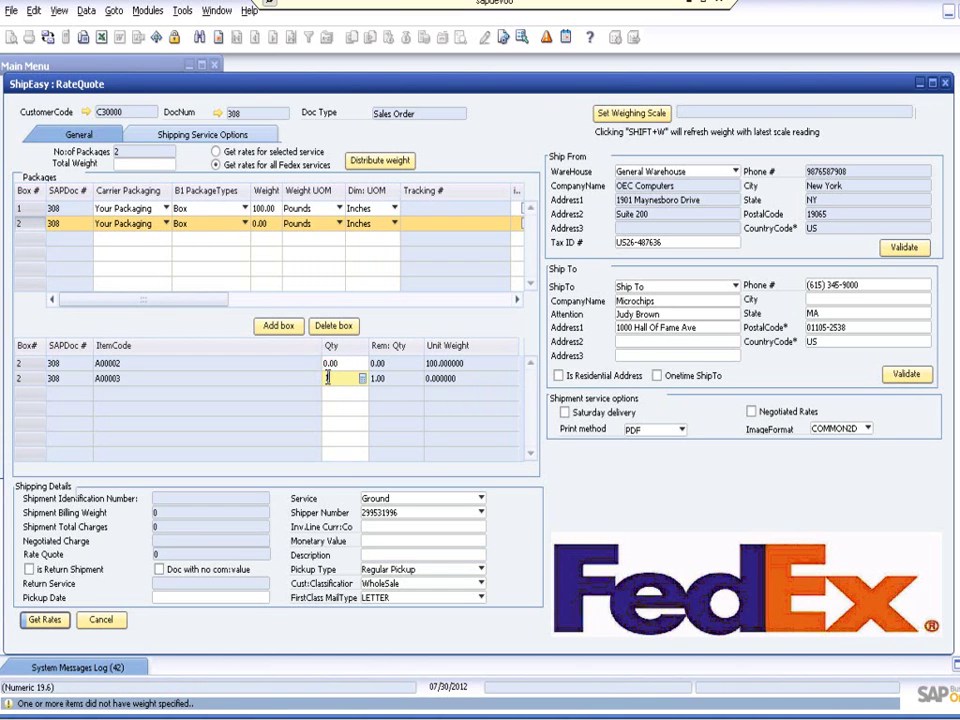
click(262, 226)
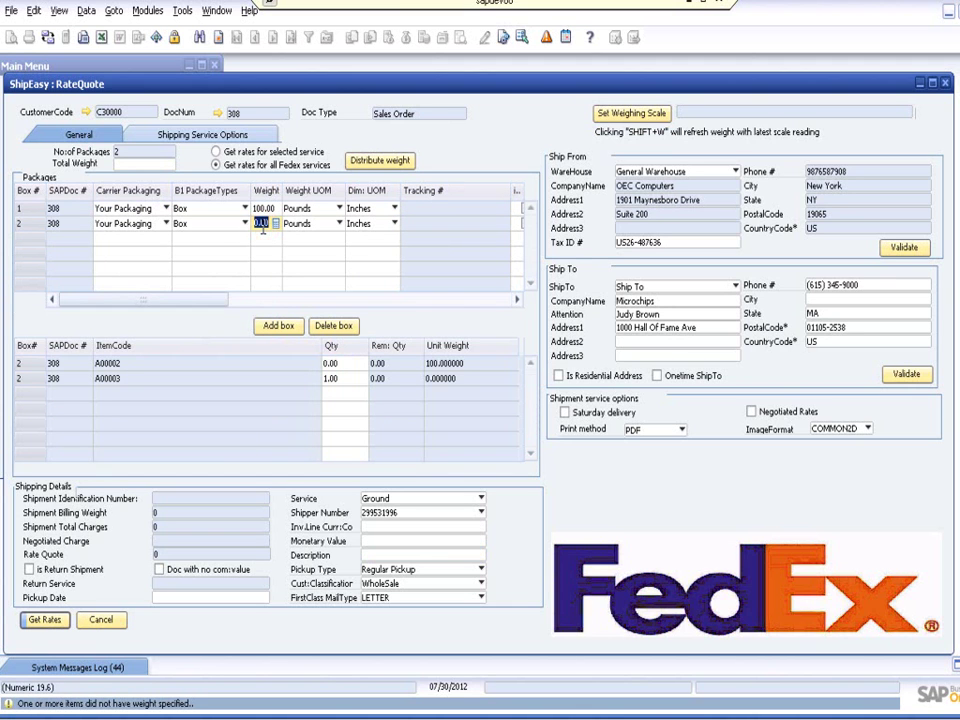
text(25)
key(Tab)
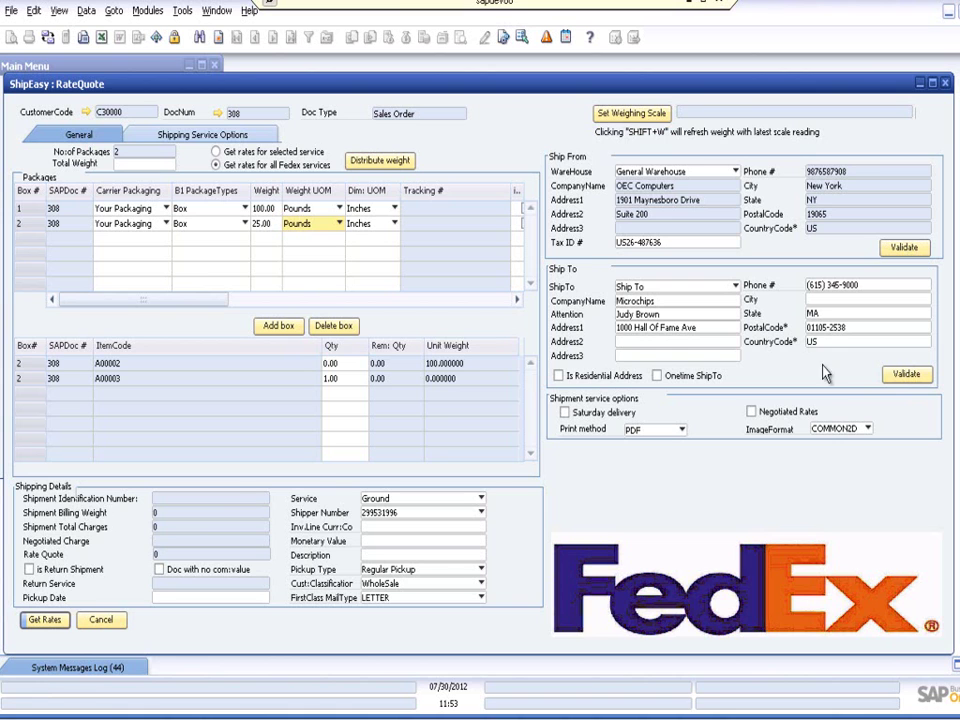
Request FedEx rates for the two packages of order 308
click(46, 626)
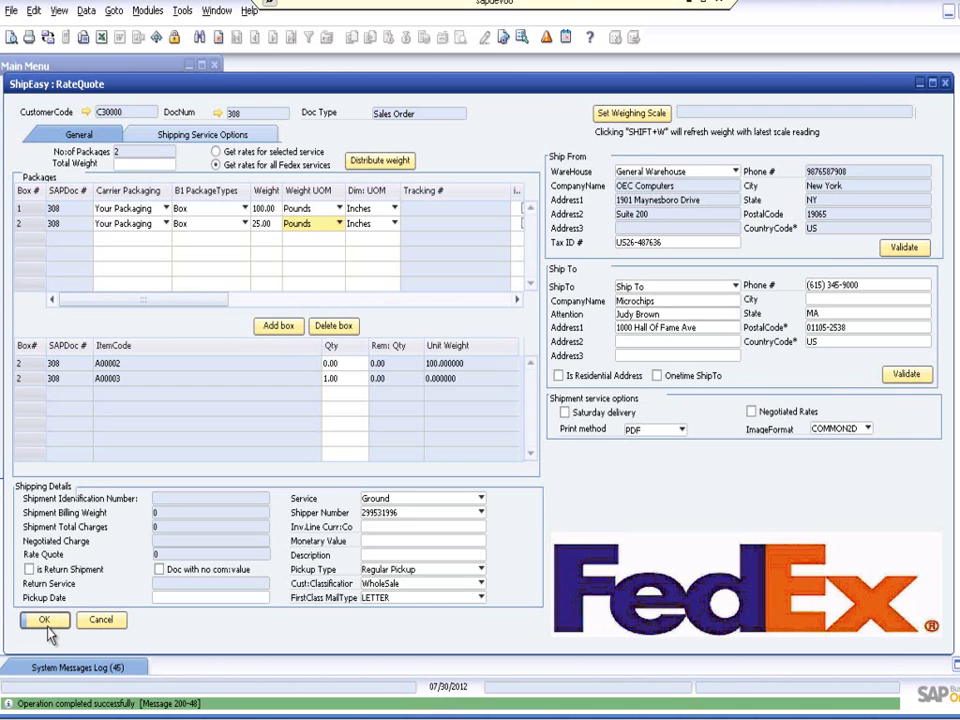
Choose the FEDEX_GROUND rate of 65.33 from the FedEx rates and transit list
click(46, 624)
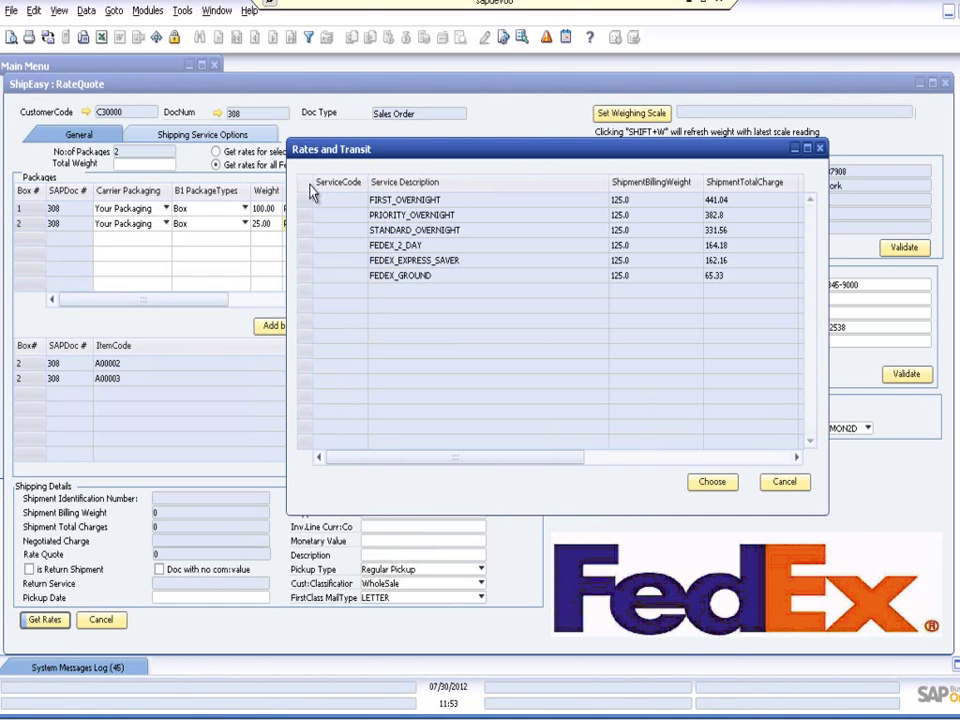
click(305, 200)
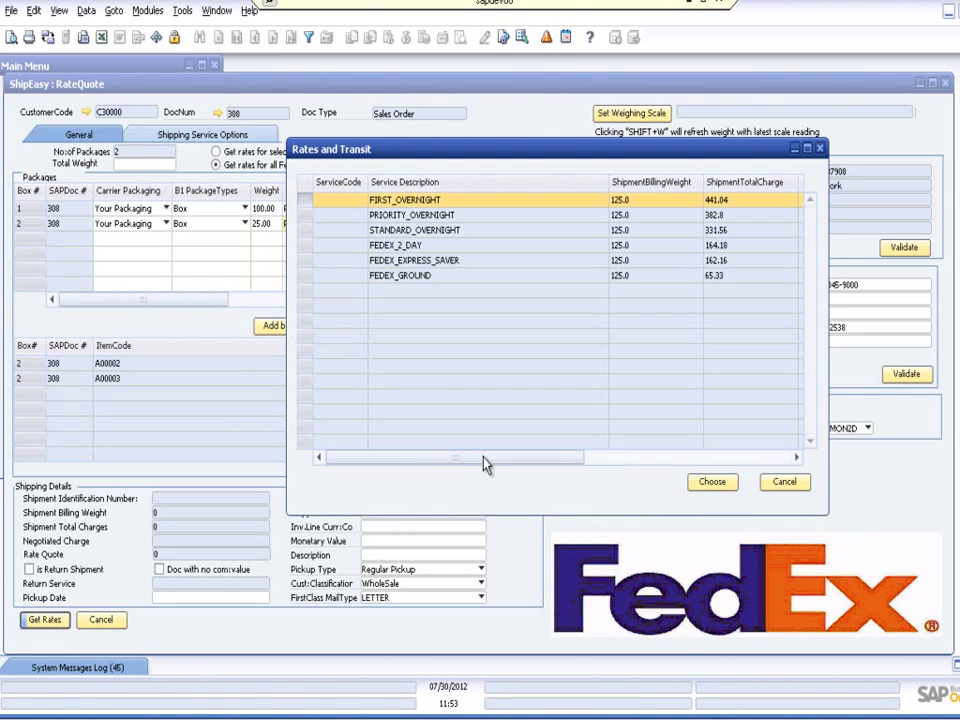
mouse_move(484, 463)
mouse_down()
mouse_move(717, 463)
mouse_move(489, 456)
mouse_up()
click(306, 275)
click(704, 481)
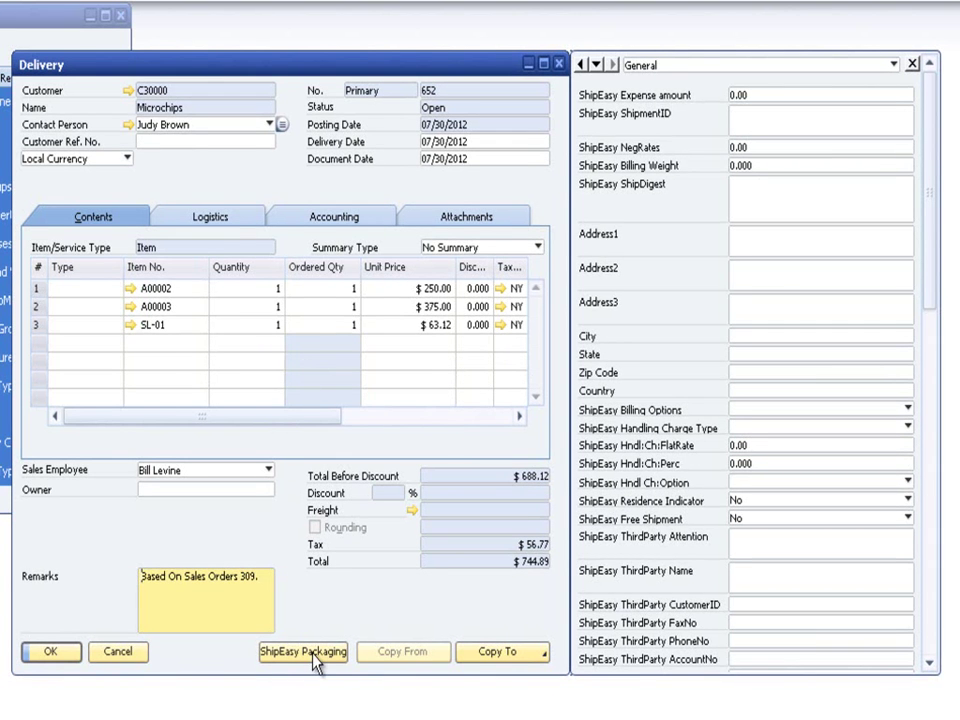
Pack delivery 652 with 1 A00002 in box 1 and 1 A00003 in box 2, weighing 25
click(313, 655)
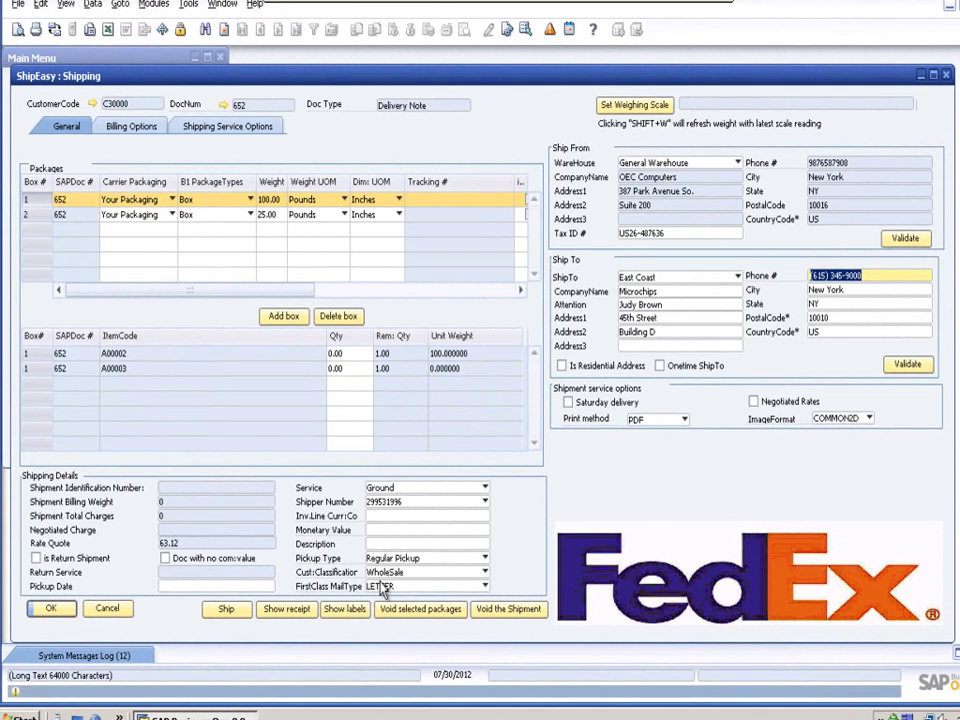
click(28, 216)
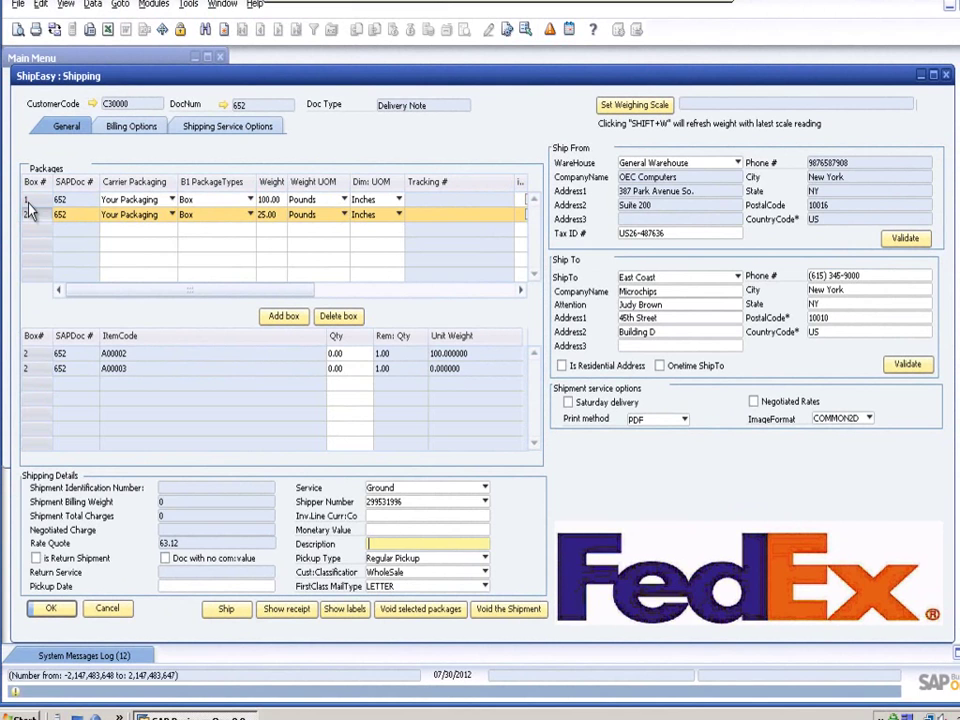
click(340, 368)
text(1)
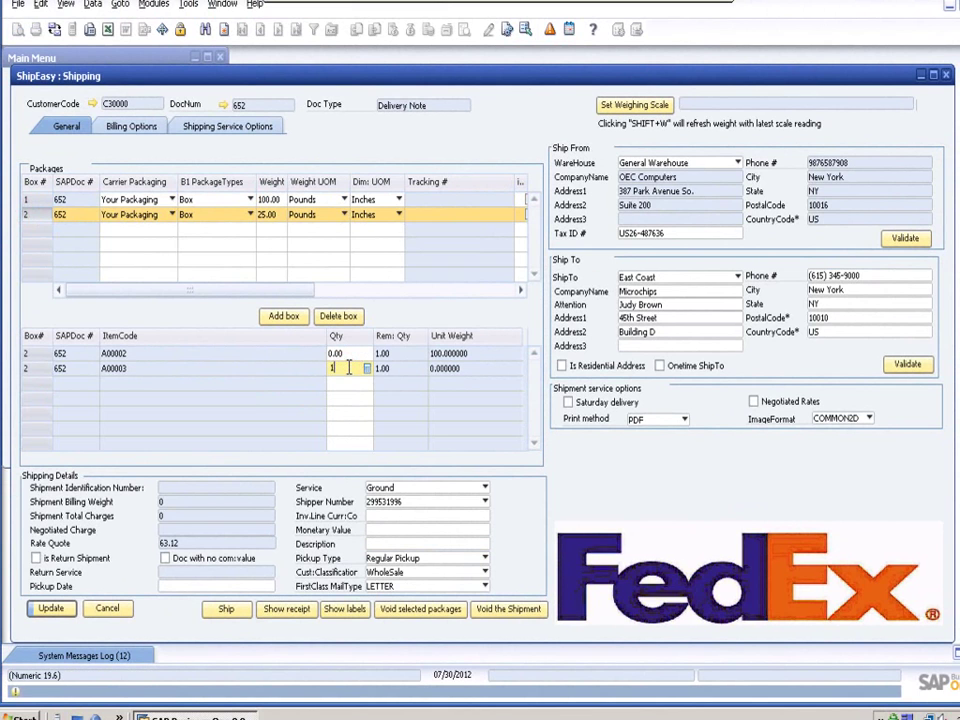
click(28, 199)
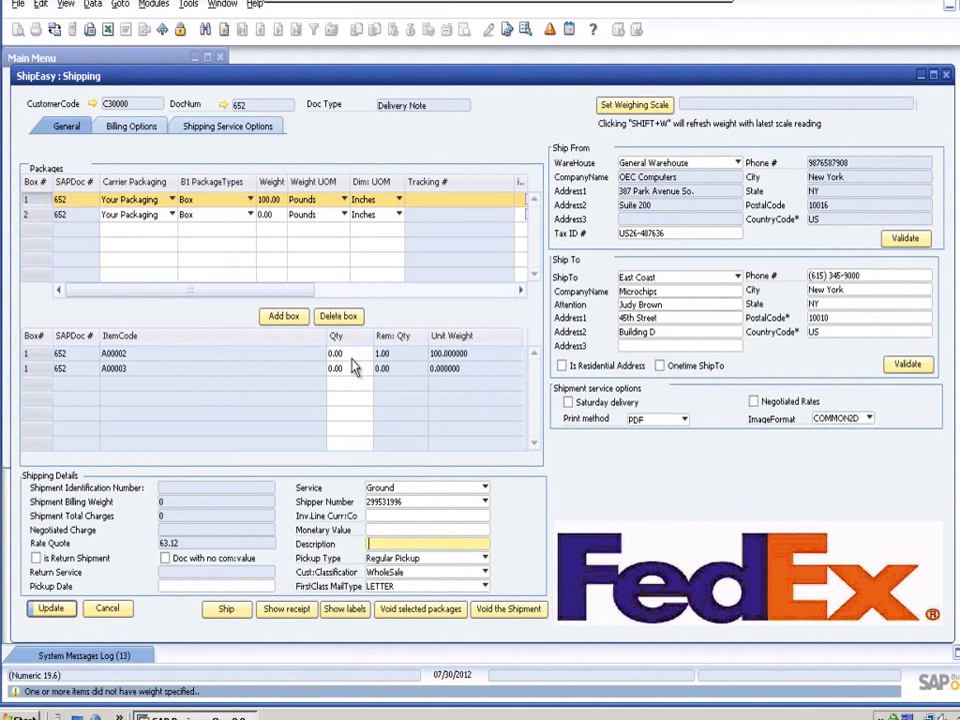
text(1)
click(339, 354)
text(1)
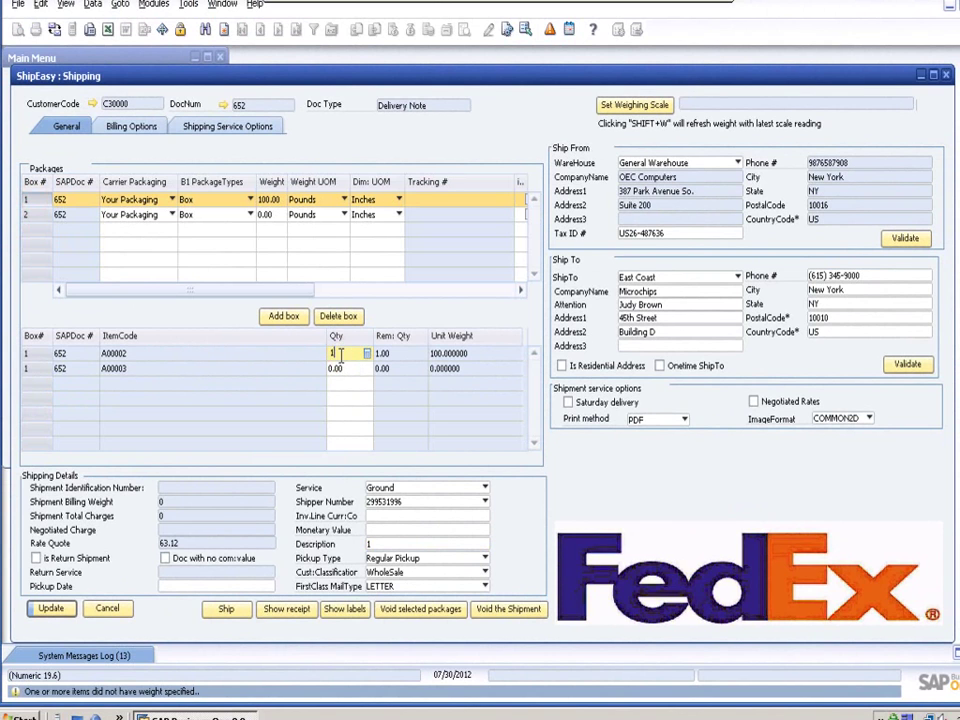
click(268, 214)
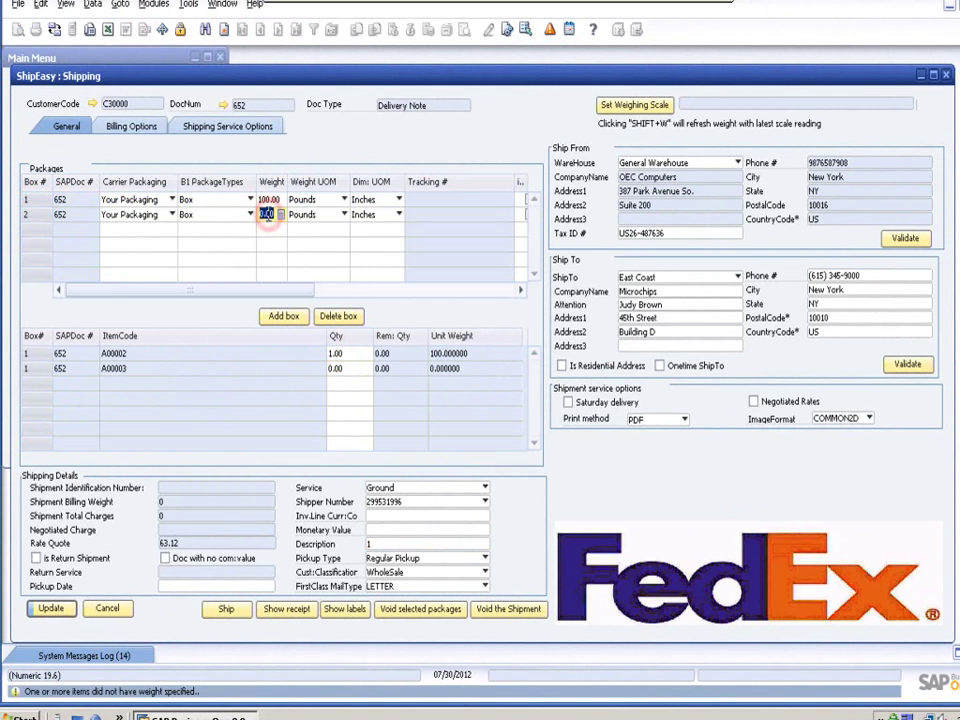
text(25)
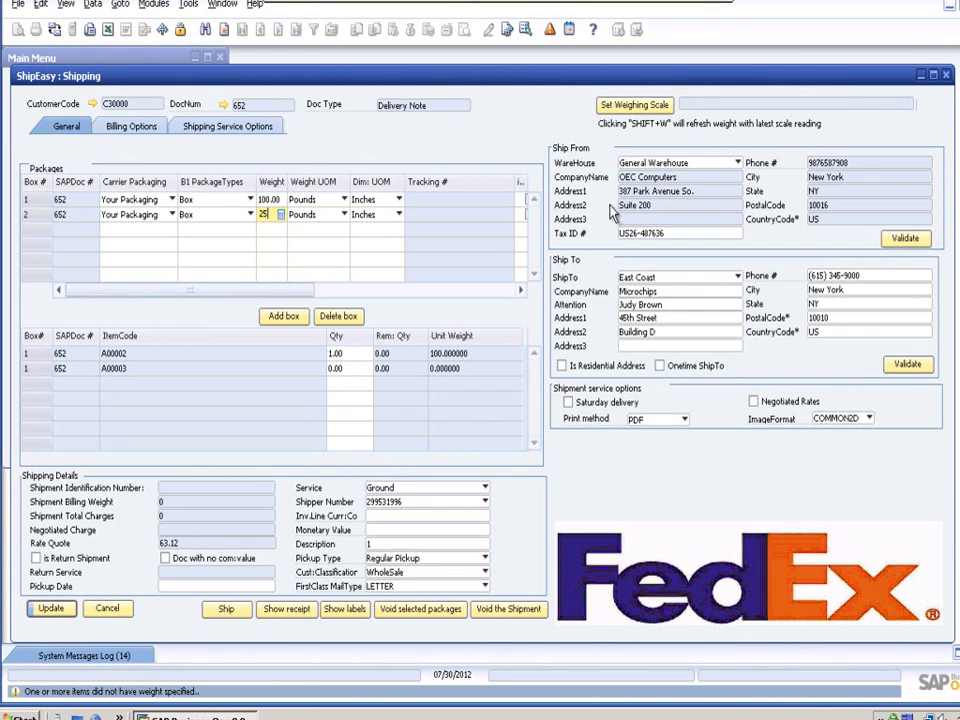
Keep PDF label format, save the packages, and ship both to FedEx for tracking numbers
click(683, 420)
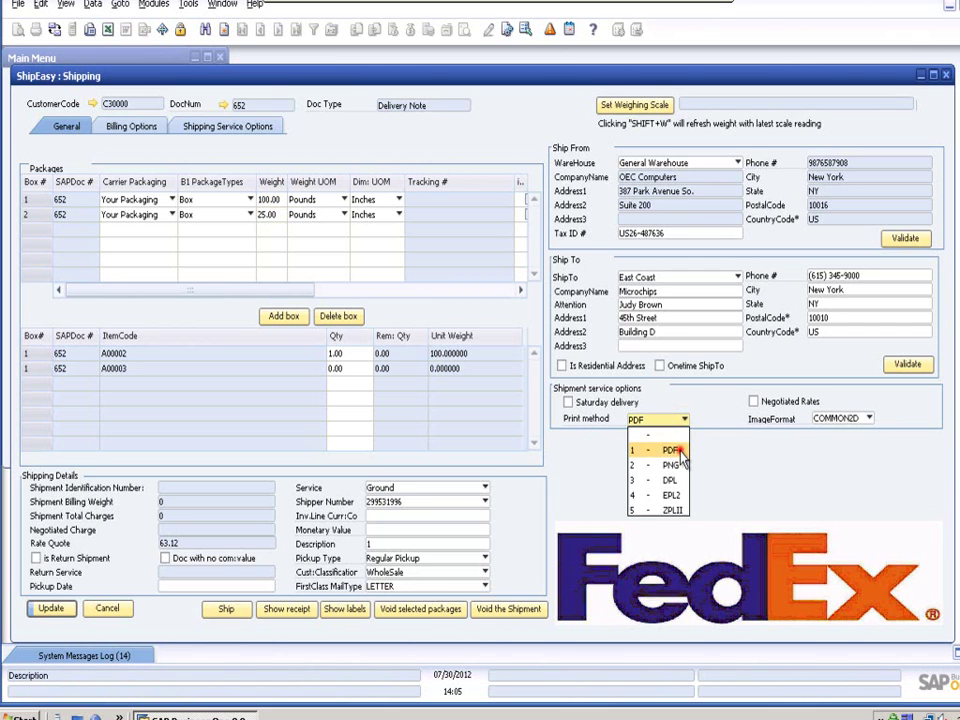
click(672, 451)
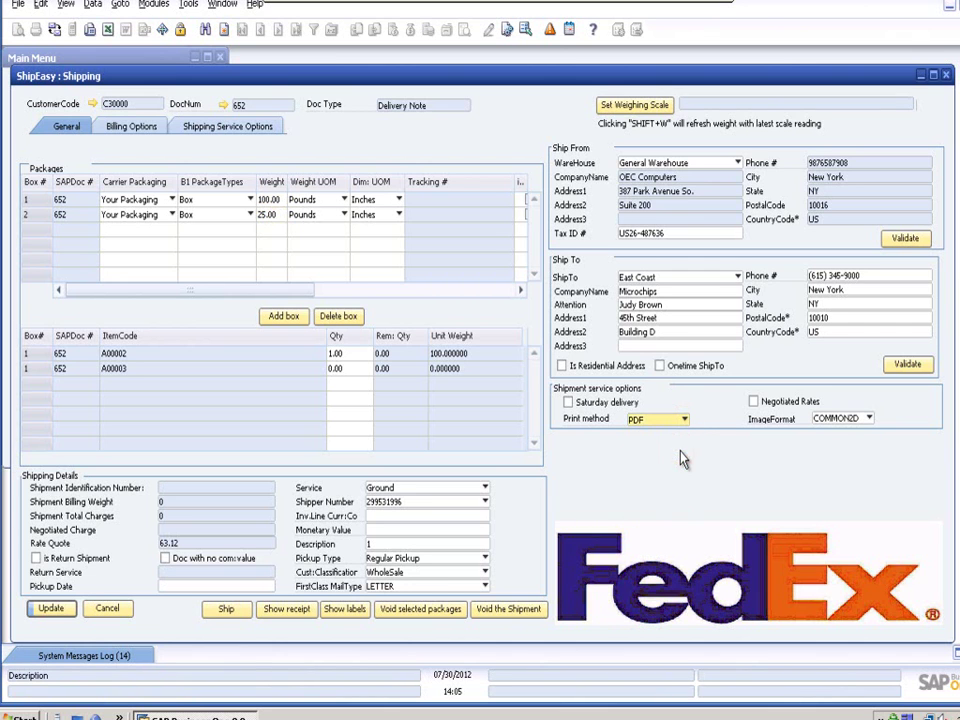
click(48, 612)
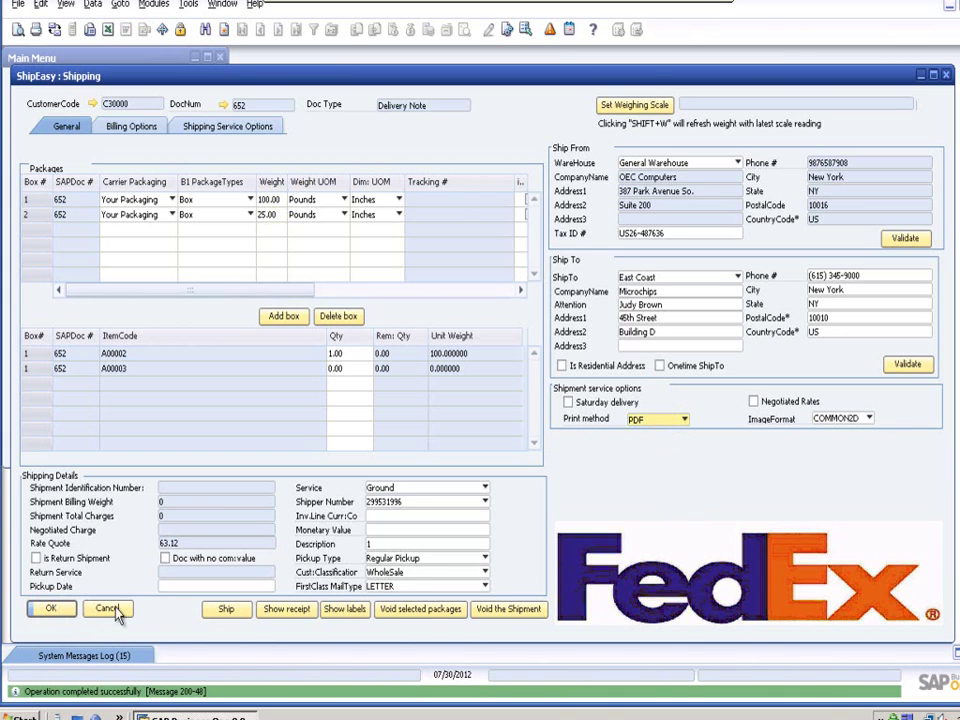
click(229, 610)
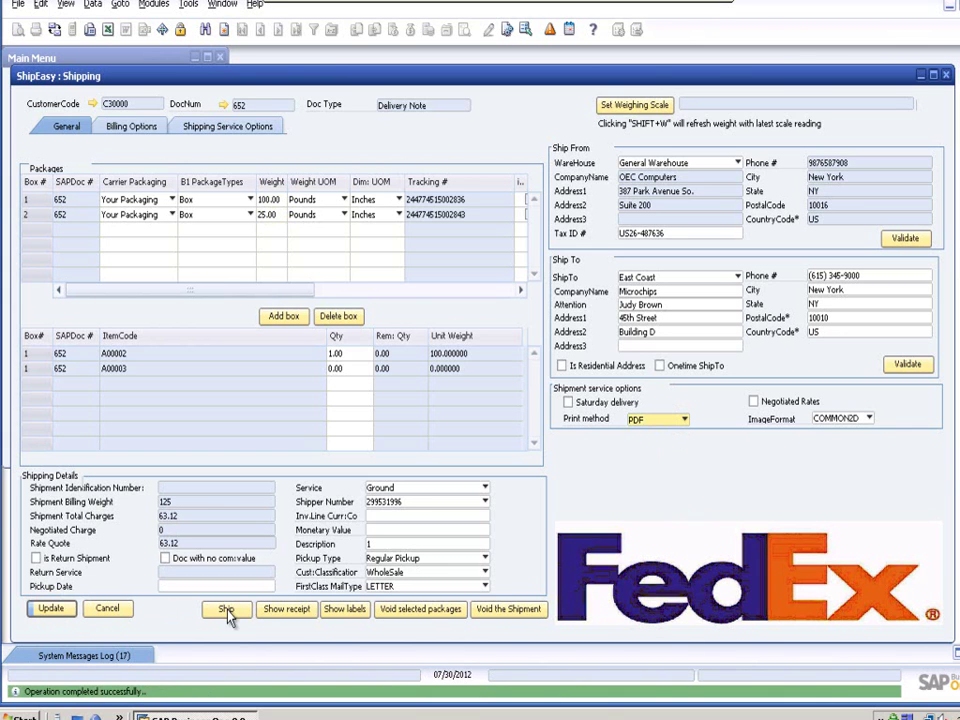
click(344, 610)
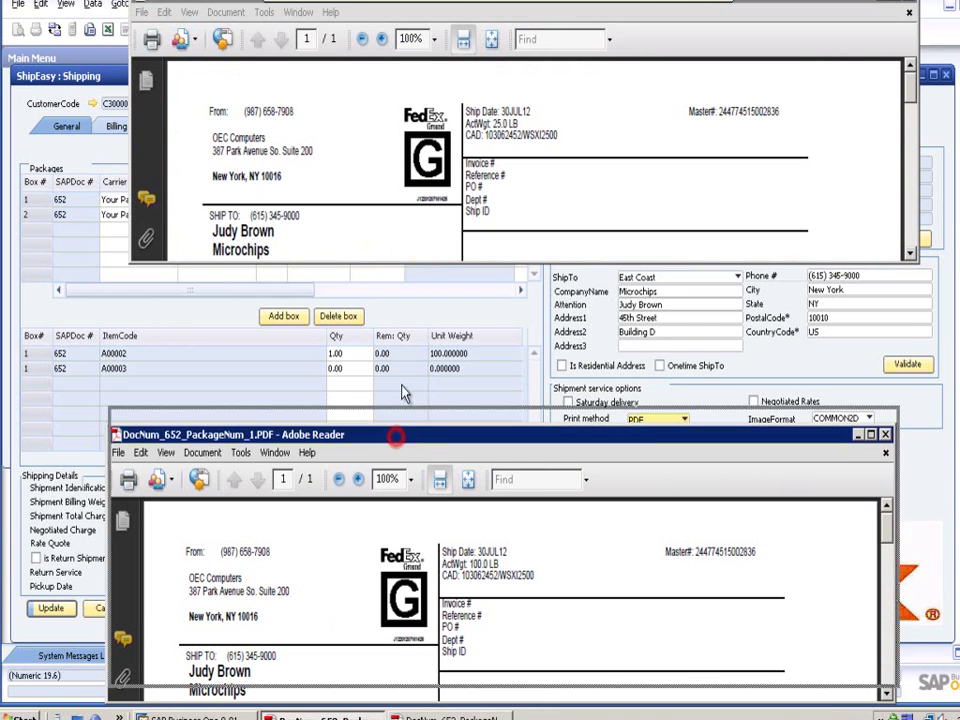
drag(392, 437, 410, 348)
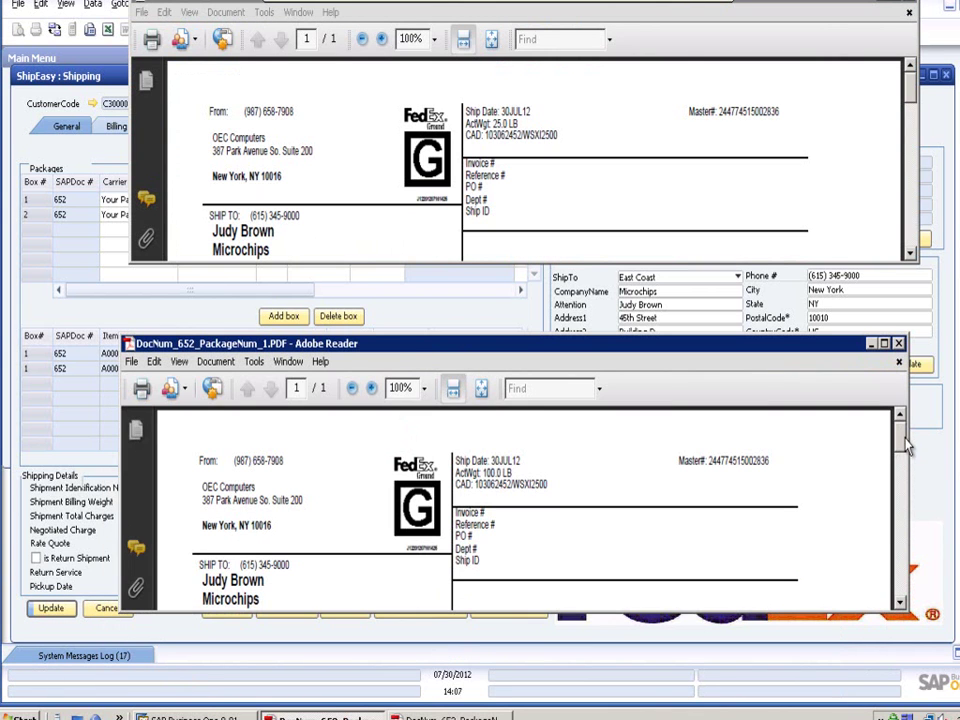
drag(903, 439, 906, 602)
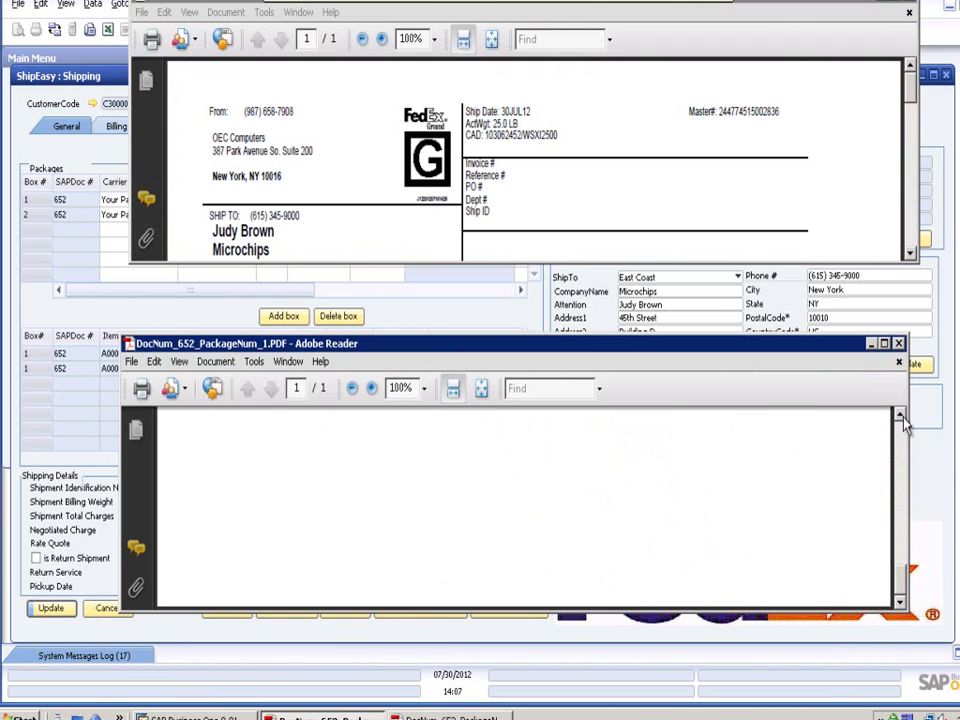
click(899, 343)
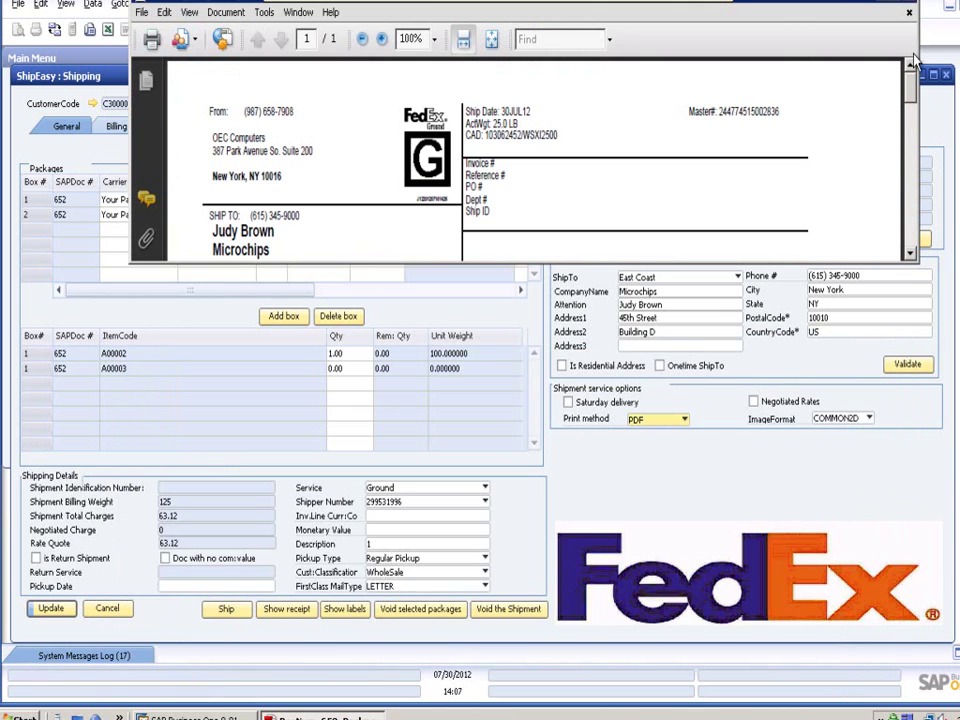
drag(848, 5, 856, 45)
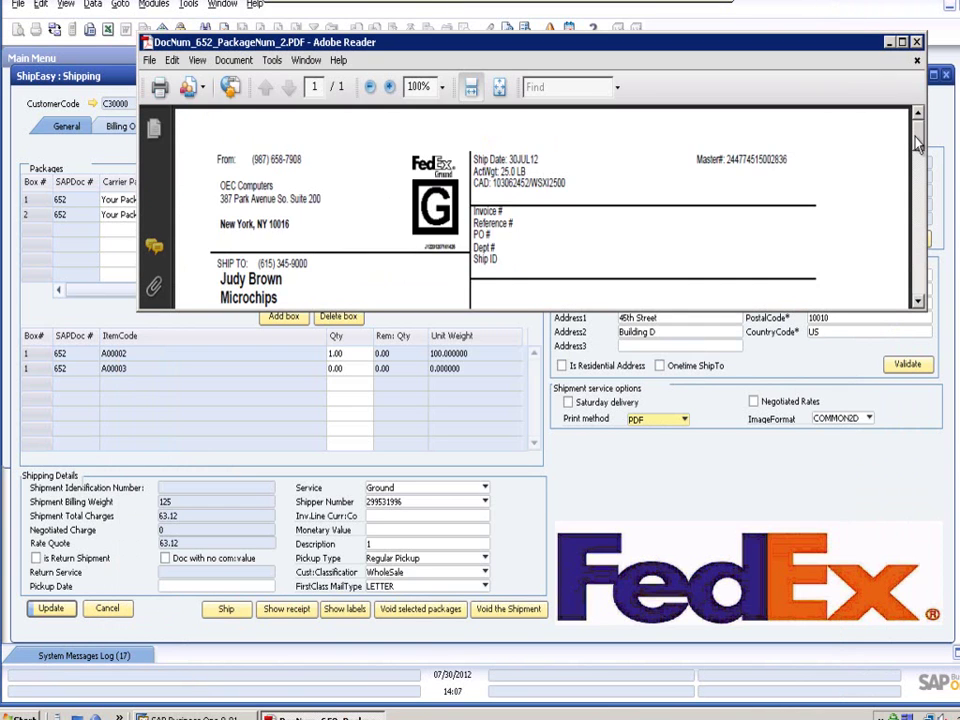
drag(914, 135, 918, 300)
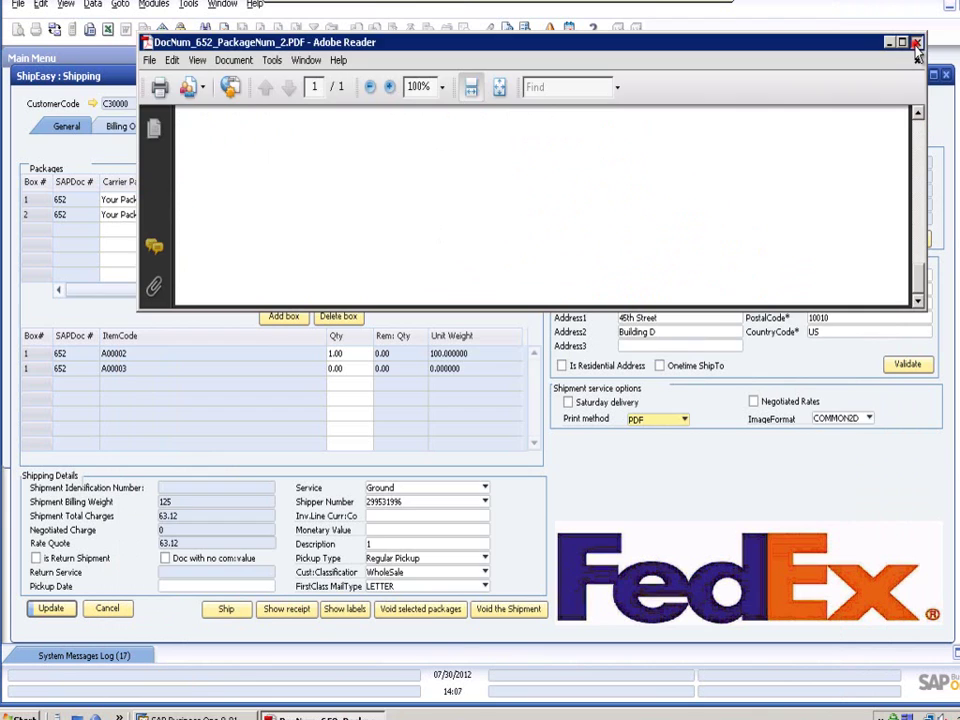
click(915, 42)
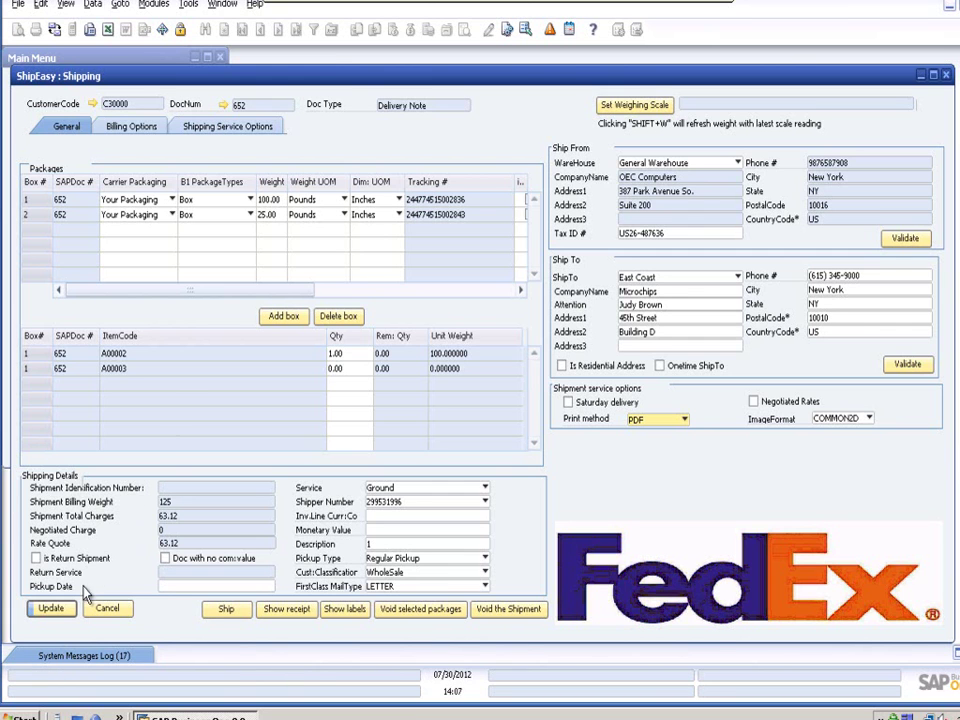
Update the FedEx shipment and delivery 652 with its 63.12 freight, then close the delivery
click(52, 609)
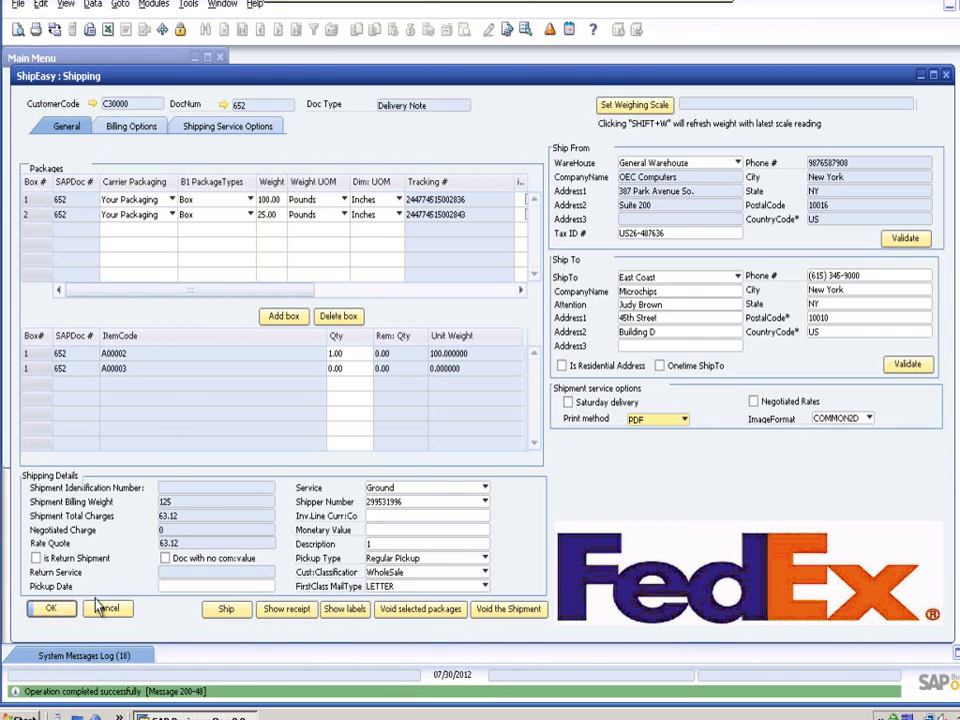
click(62, 614)
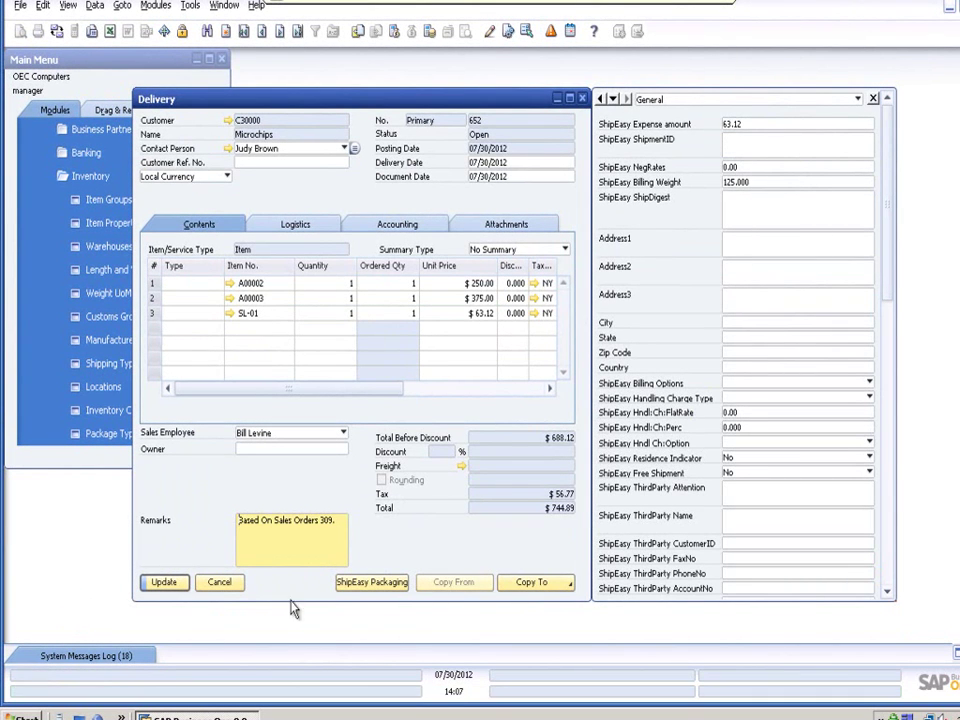
click(165, 583)
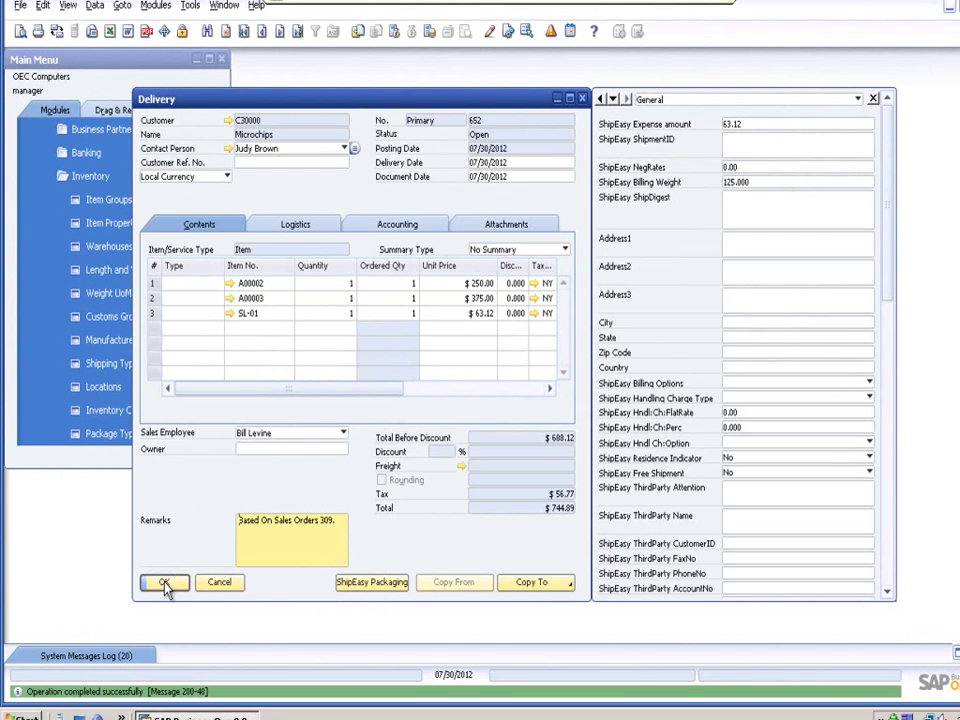
click(165, 582)
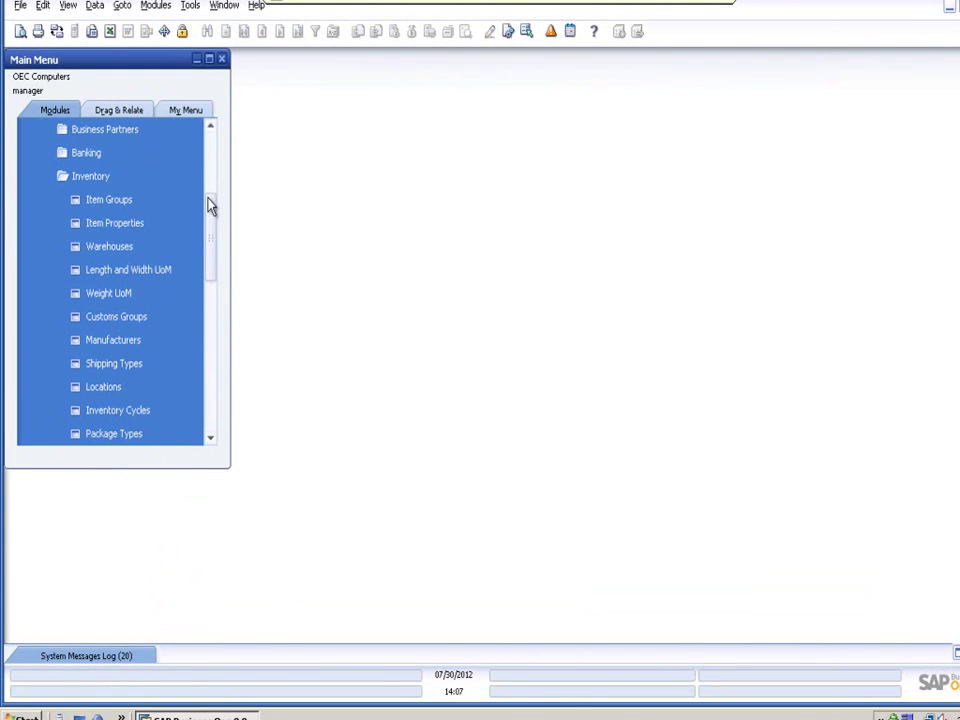
Open the ShipEasy Invoice Generator from the ShipEasy module
drag(210, 193, 211, 145)
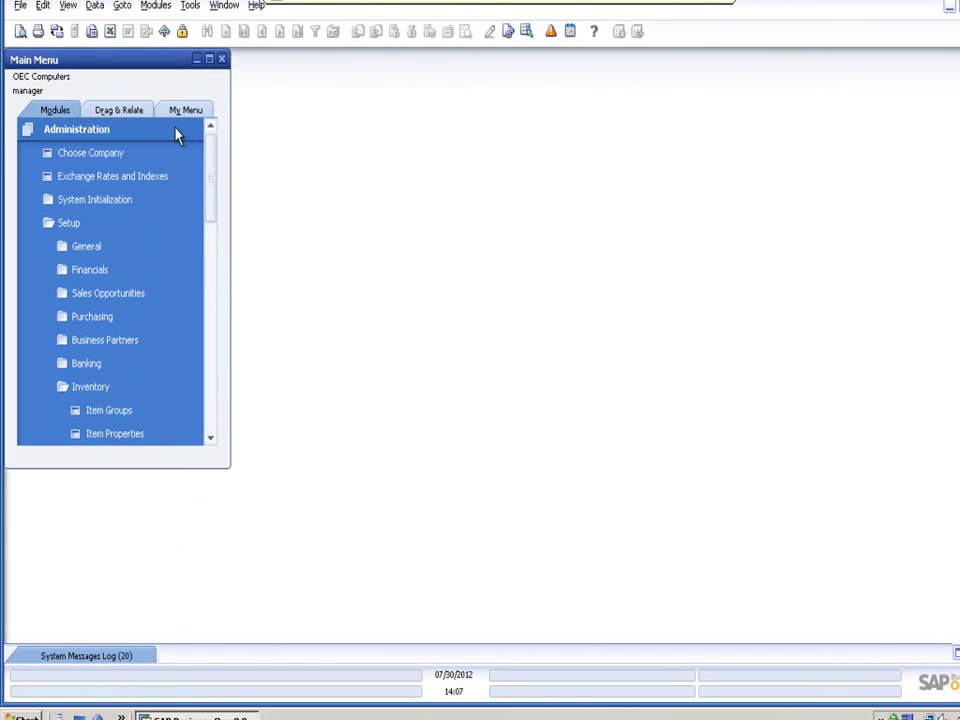
click(177, 135)
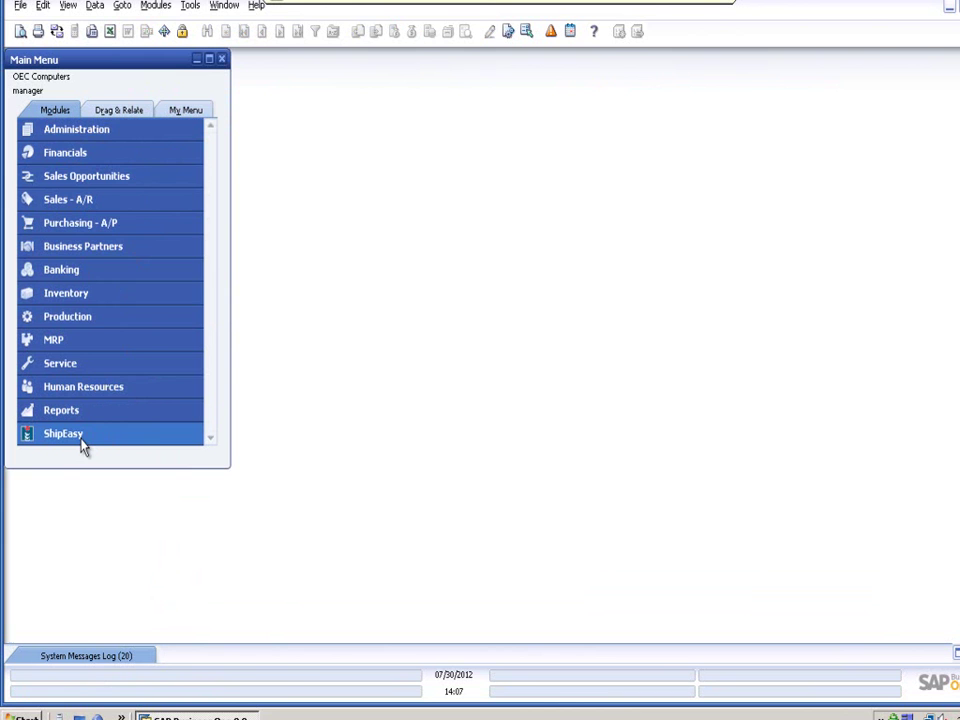
click(82, 440)
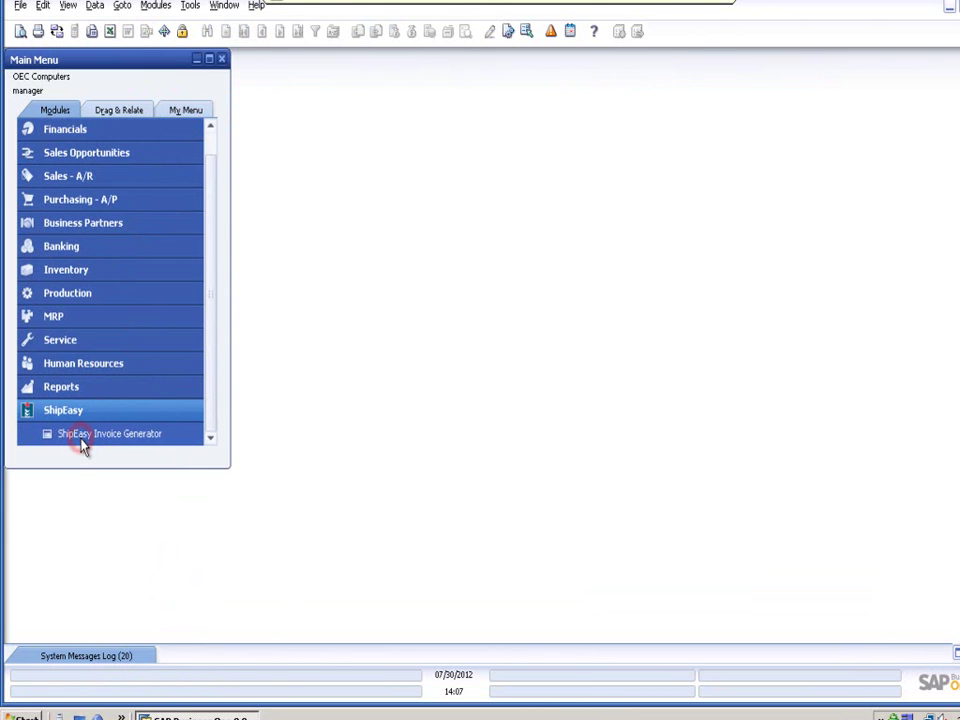
click(84, 436)
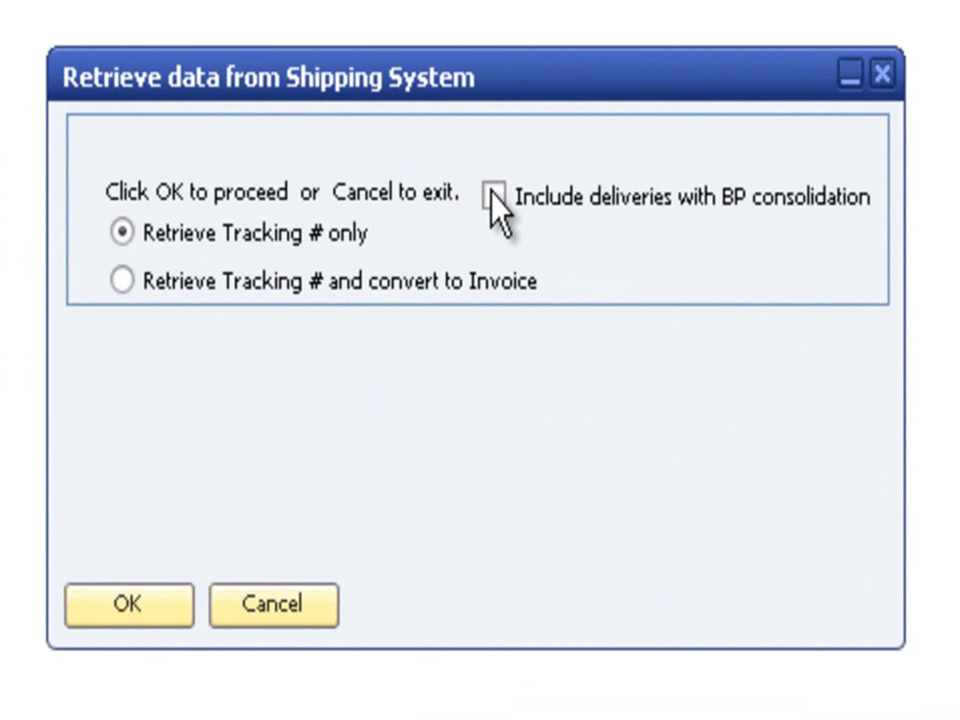
Choose Retrieve Tracking # and convert to Invoice, posting dates 07/30/2012, and list deliveries
click(121, 281)
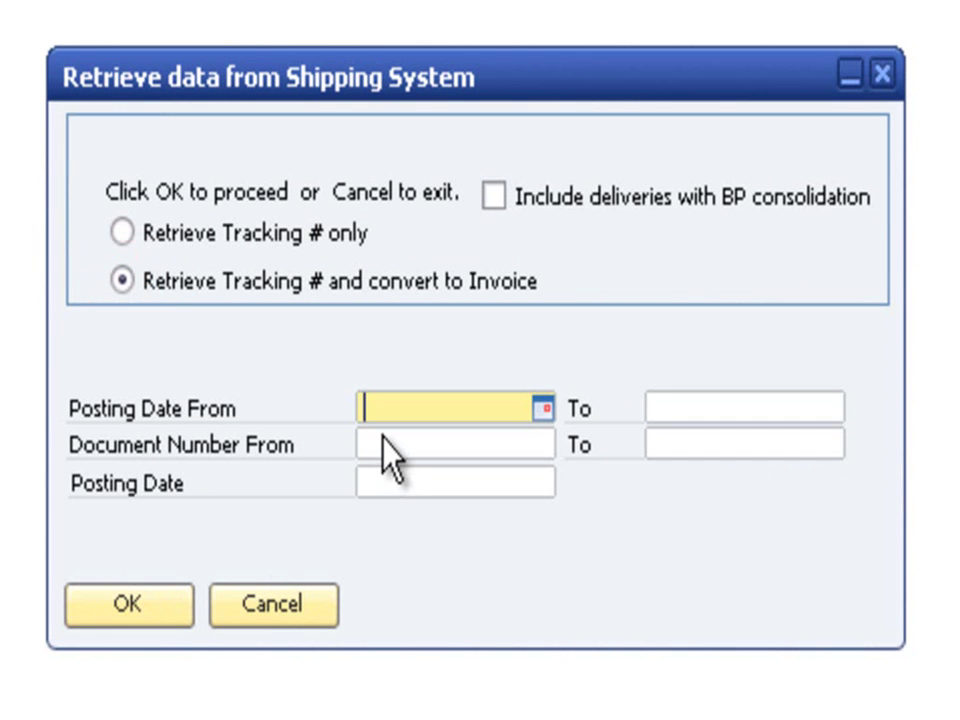
text(b)
click(649, 418)
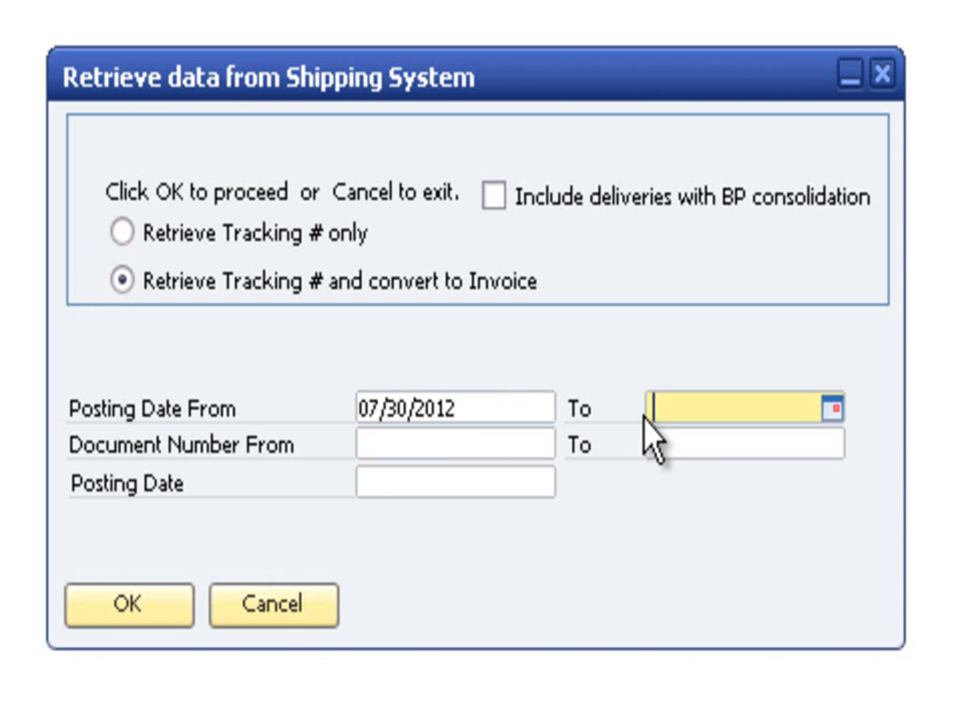
text(b)
key(Tab)
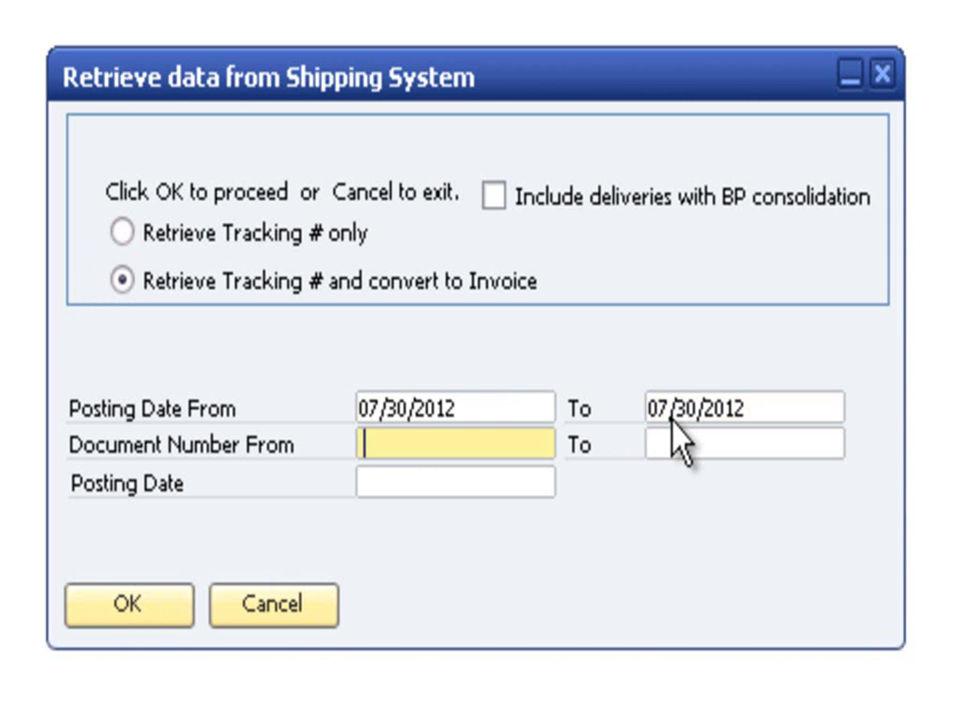
click(133, 612)
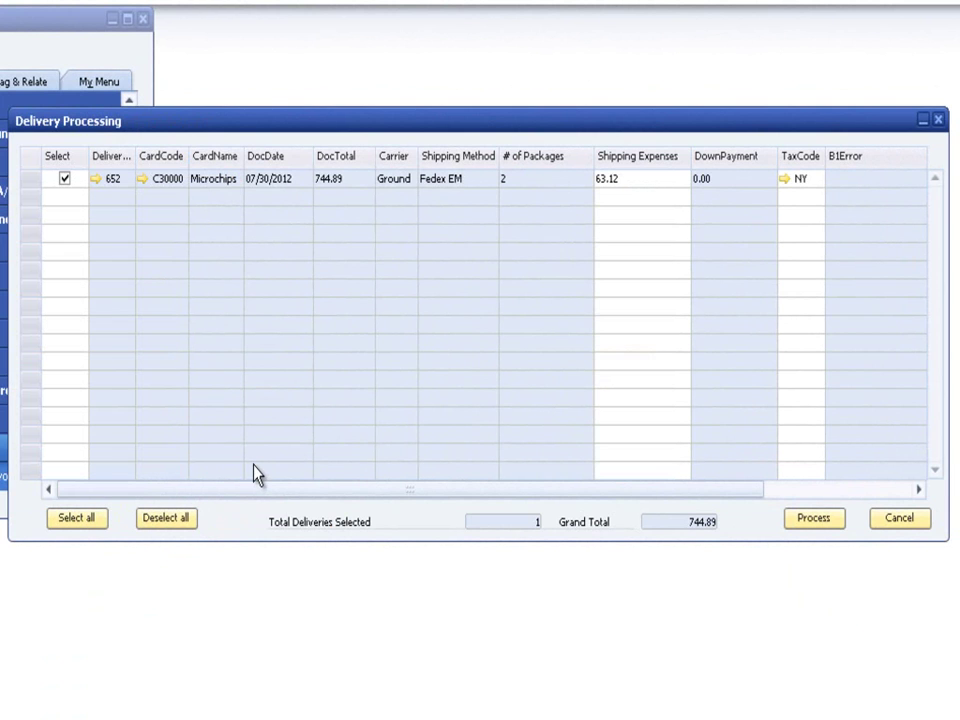
Convert delivery 652 to an invoice, then open the A/R Invoice form to review it
click(818, 532)
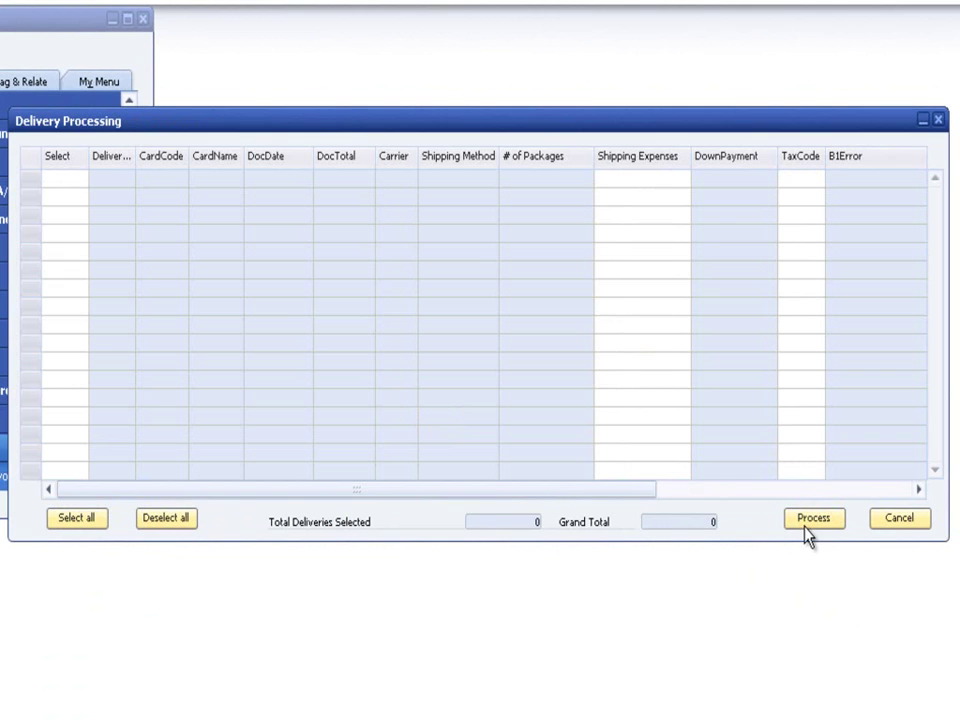
click(897, 520)
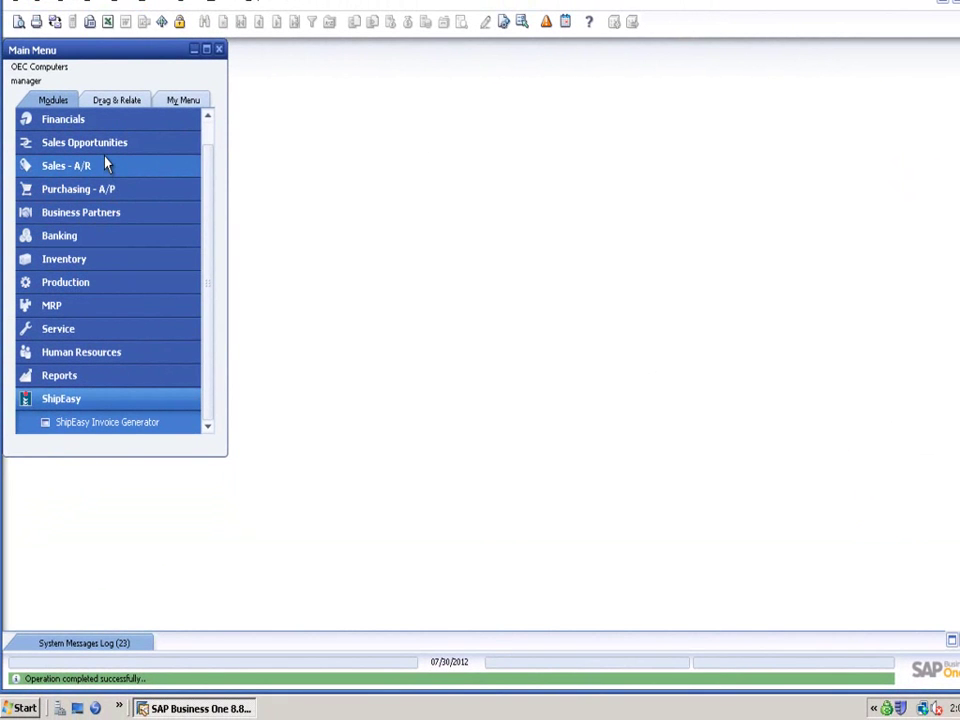
click(99, 166)
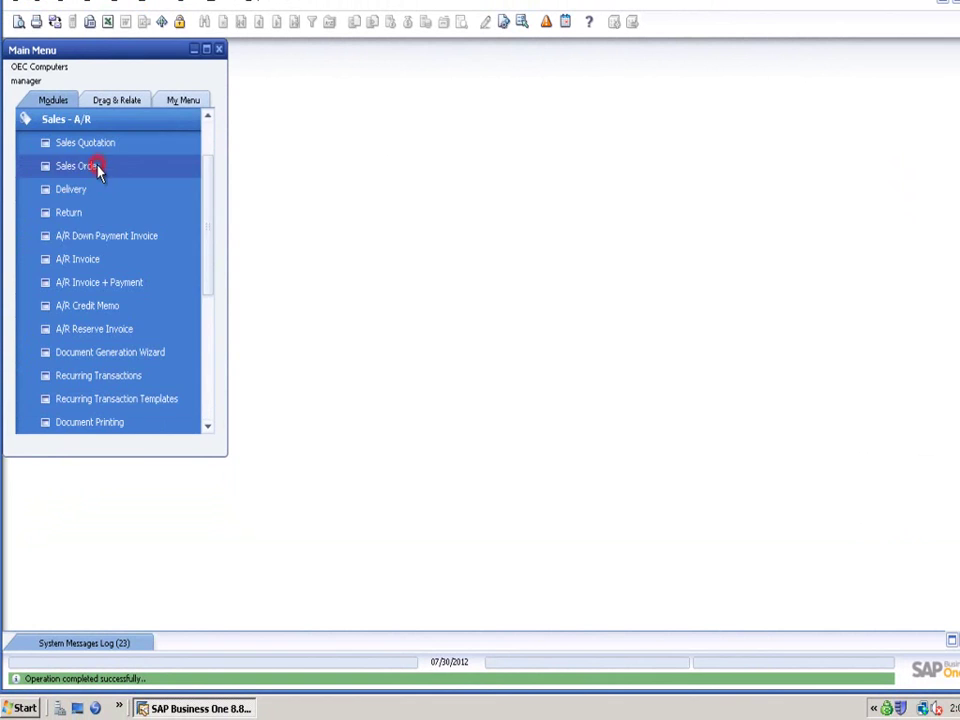
click(120, 262)
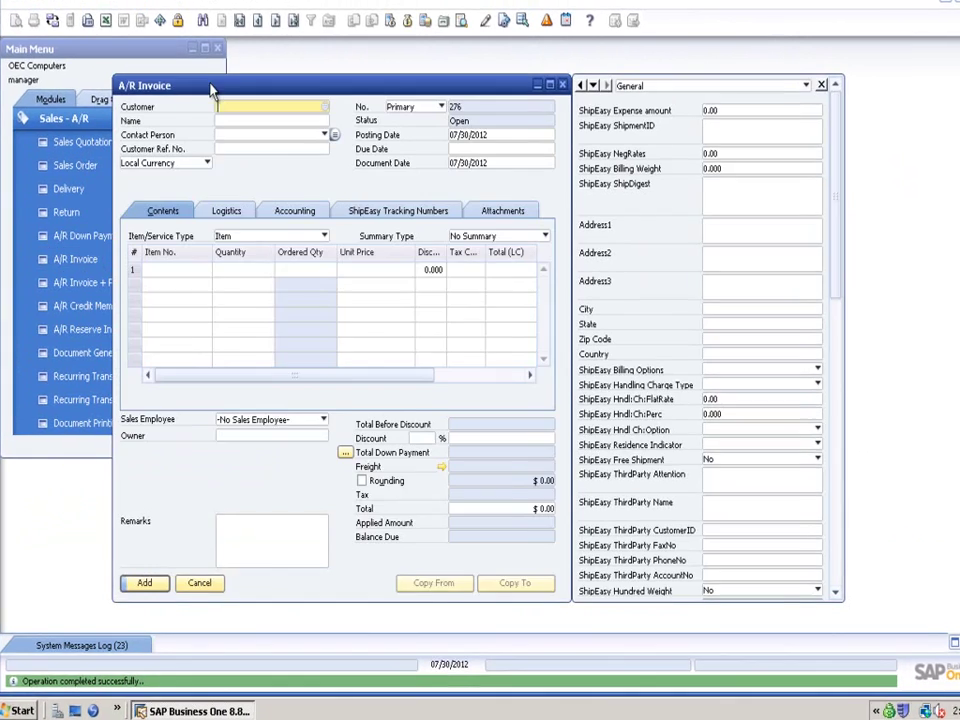